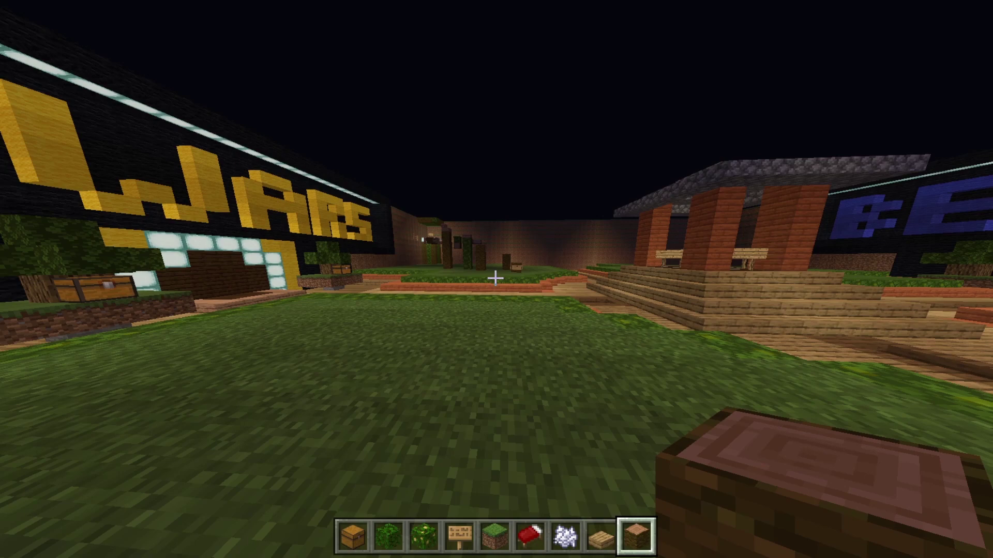
Create a new PurePerms group named TT with /addgroup TT.
{"action": "key", "text": "slash"}
{"action": "type", "text": "addgroup"}
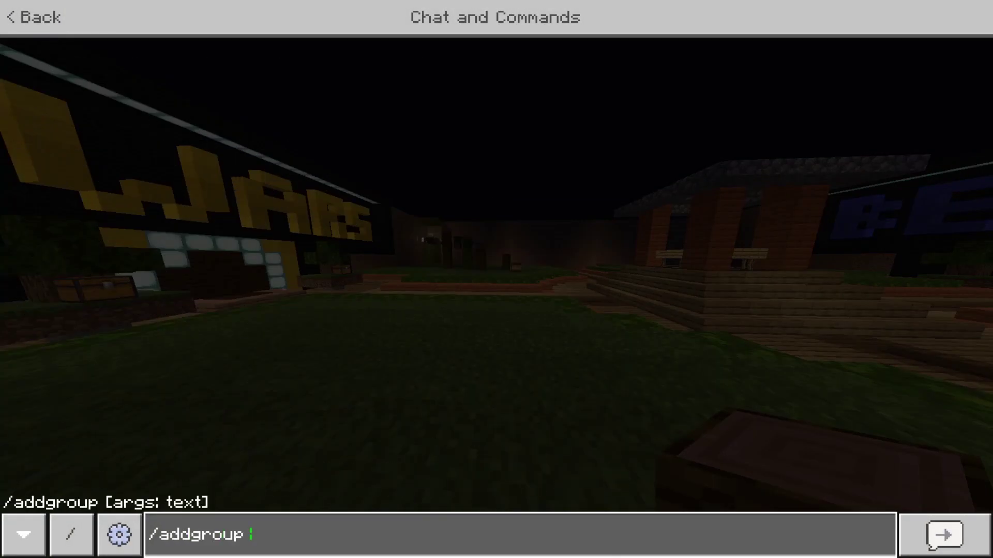
{"action": "type", "text": " TT"}
{"action": "key", "text": "Return"}
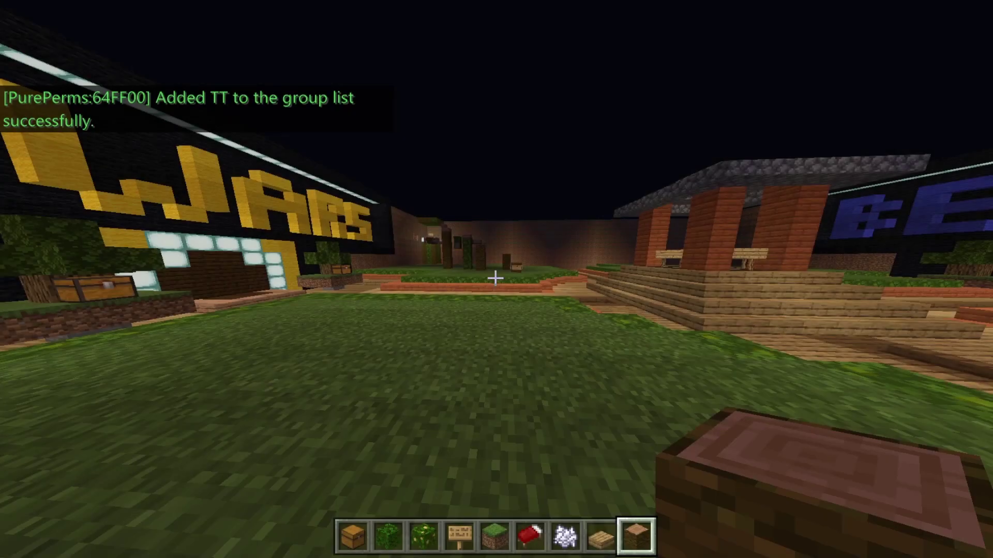
{"action": "key", "text": "s"}
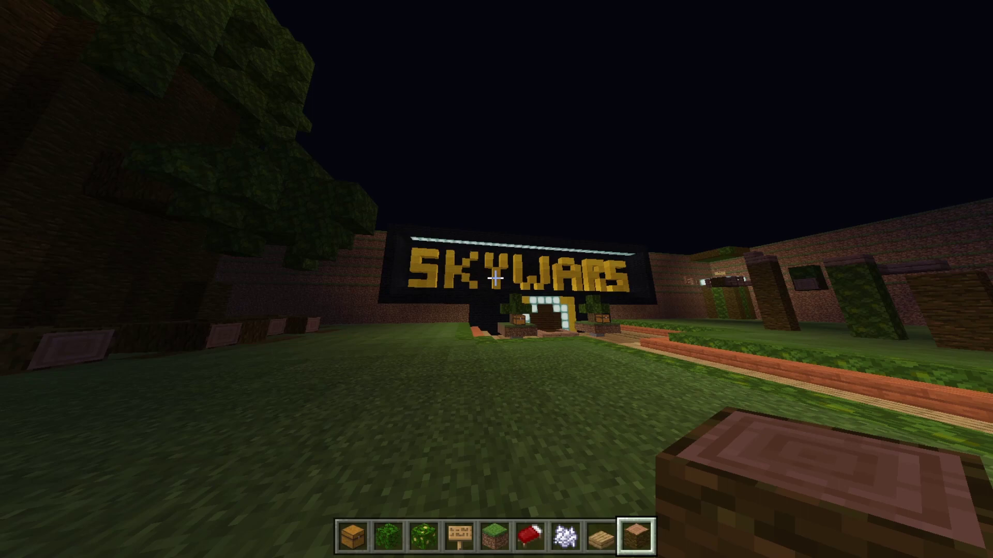
{"action": "key", "text": "slash"}
Run /groups to list all registered PurePerms groups.
{"action": "type", "text": "grop"}
{"action": "key", "text": "BackSpace"}
{"action": "type", "text": "u"}
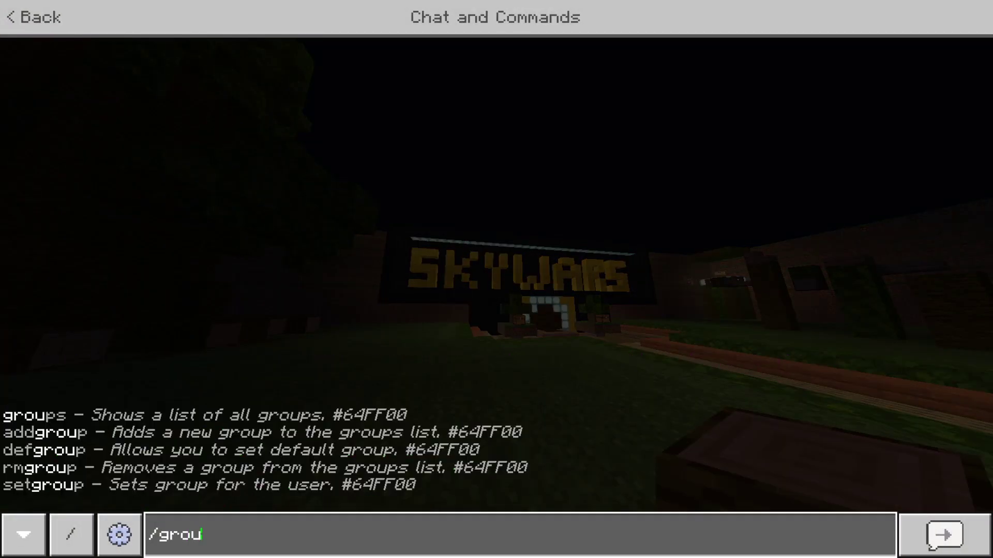
{"action": "type", "text": "ps"}
{"action": "key", "text": "Return"}
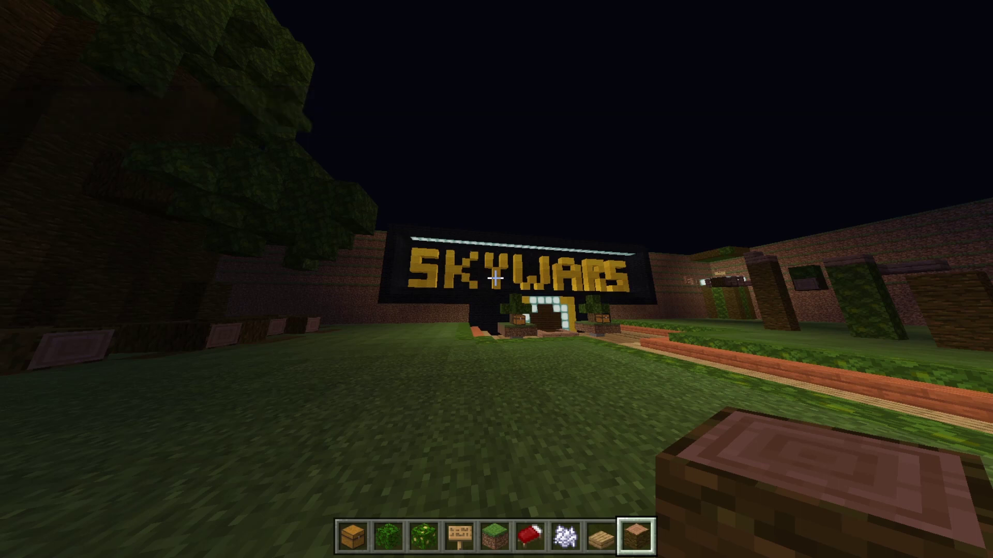
Review the chat log, then walk along the wooden path toward the colourful portal.
{"action": "key", "text": "t"}
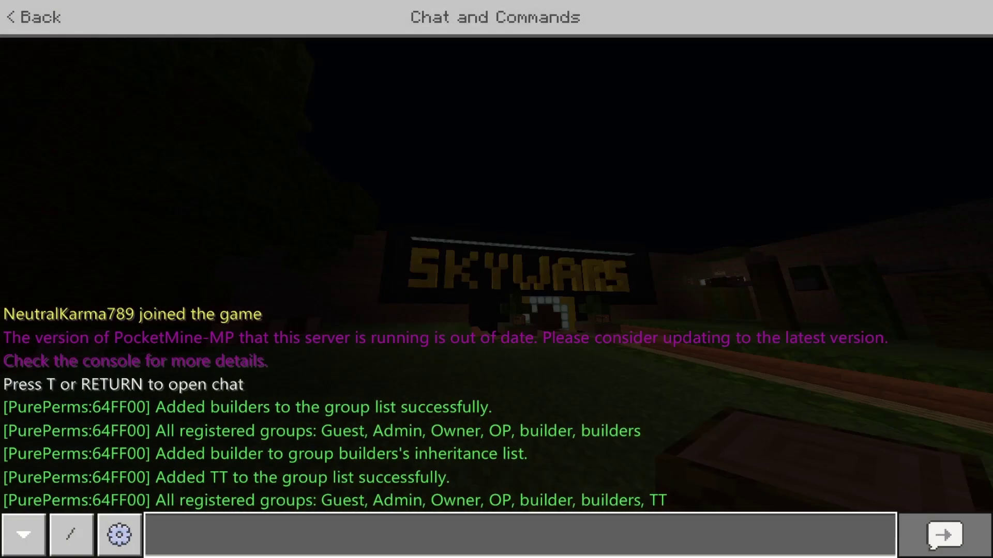
{"action": "key", "text": "Escape"}
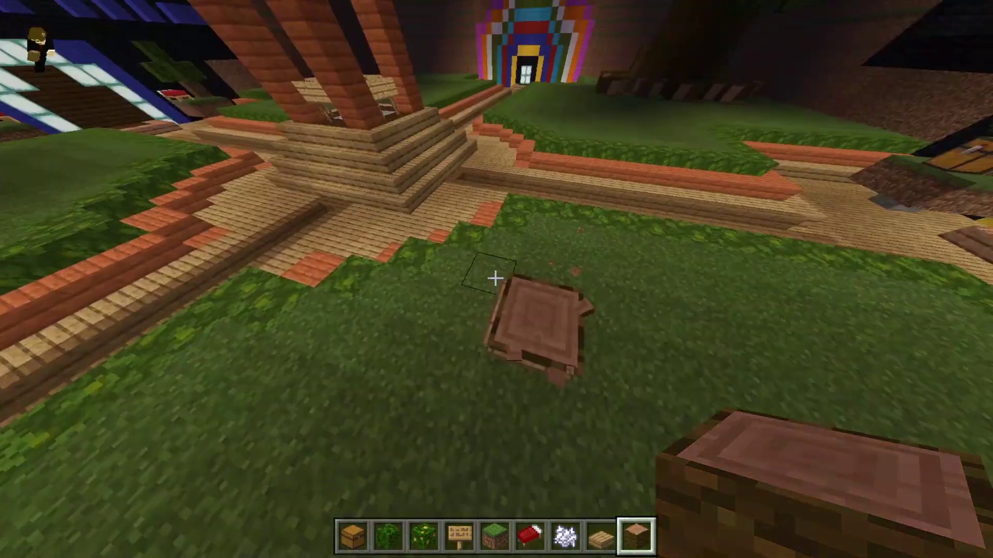
{"action": "key", "text": "w"}
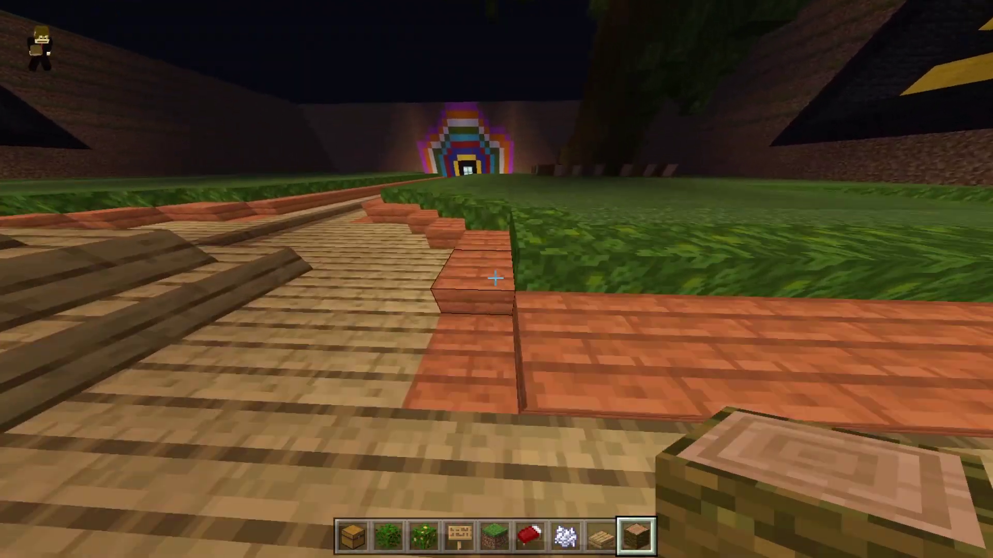
{"action": "key", "text": "w"}
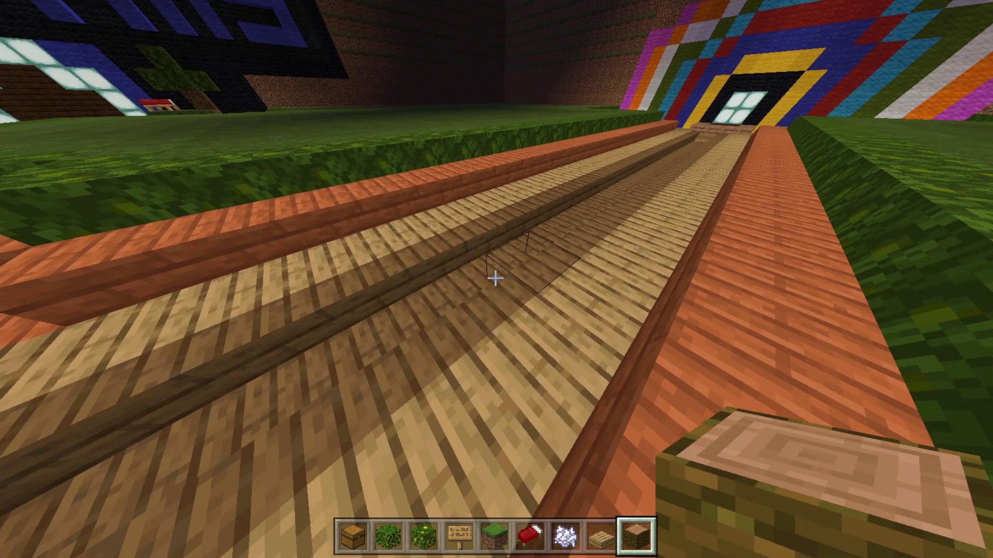
{"action": "key", "text": "slash"}
Make OP a parent of group TT with /addparent TT OP.
{"action": "type", "text": "a"}
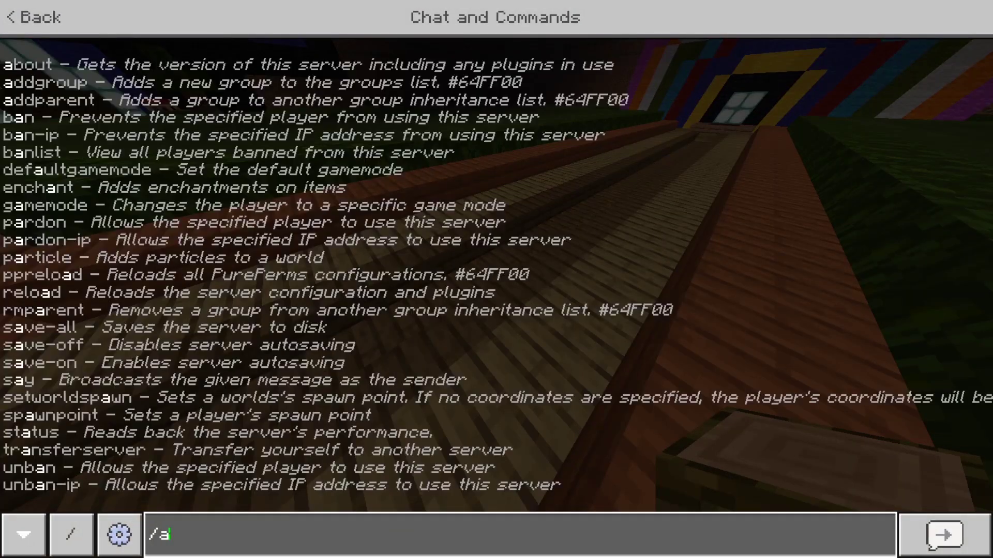
{"action": "type", "text": "ddparent"}
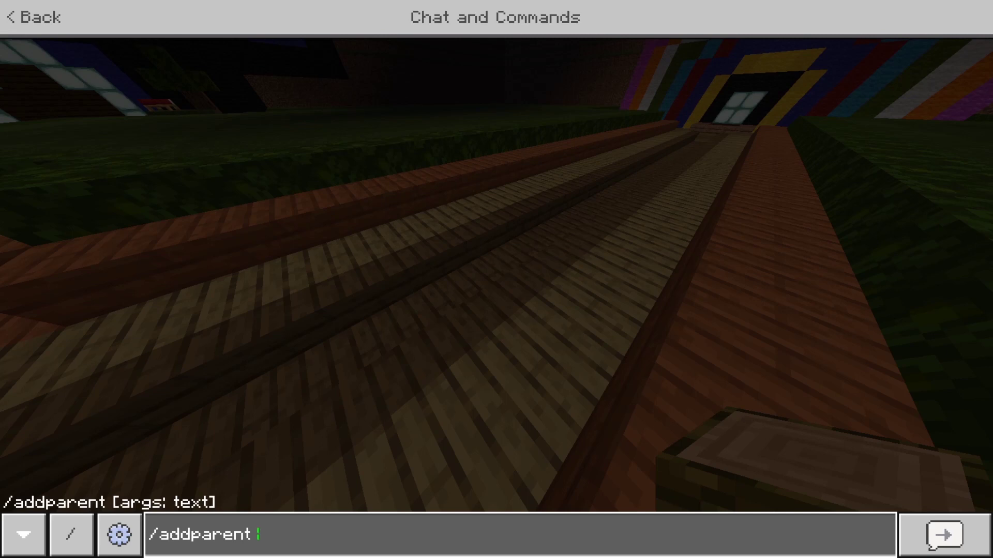
{"action": "type", "text": " TT OP"}
{"action": "key", "text": "Return"}
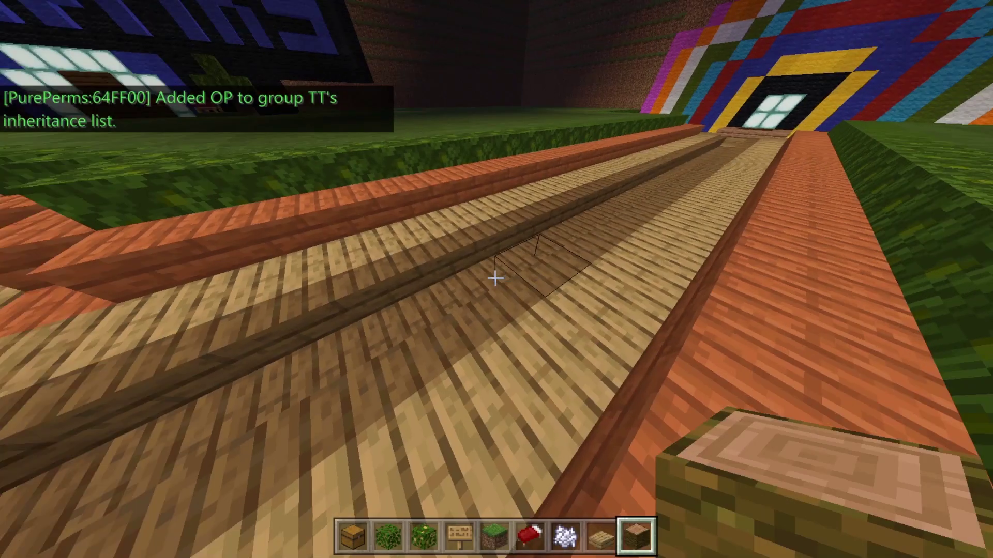
{"action": "key", "text": "e"}
{"action": "key", "text": "e"}
Fly around the lobby past the BEDWARS sign, SKYWARS path and stone-roofed hut.
{"action": "key", "text": "w"}
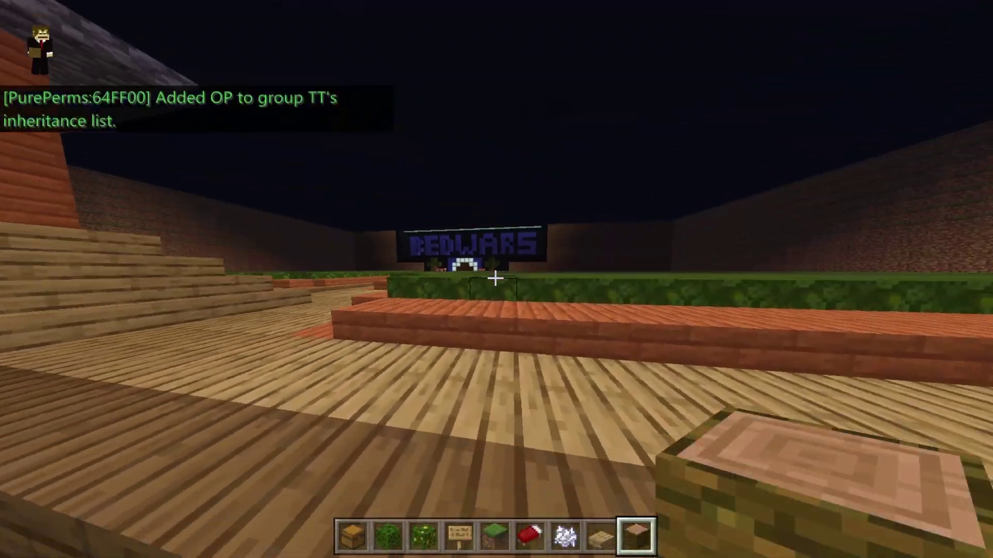
{"action": "key", "text": "w"}
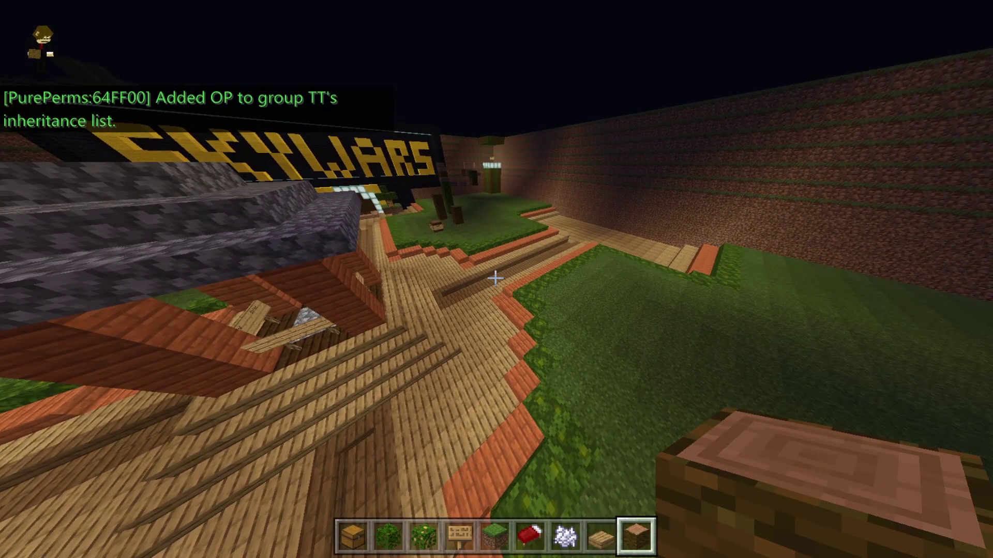
{"action": "key", "text": "w"}
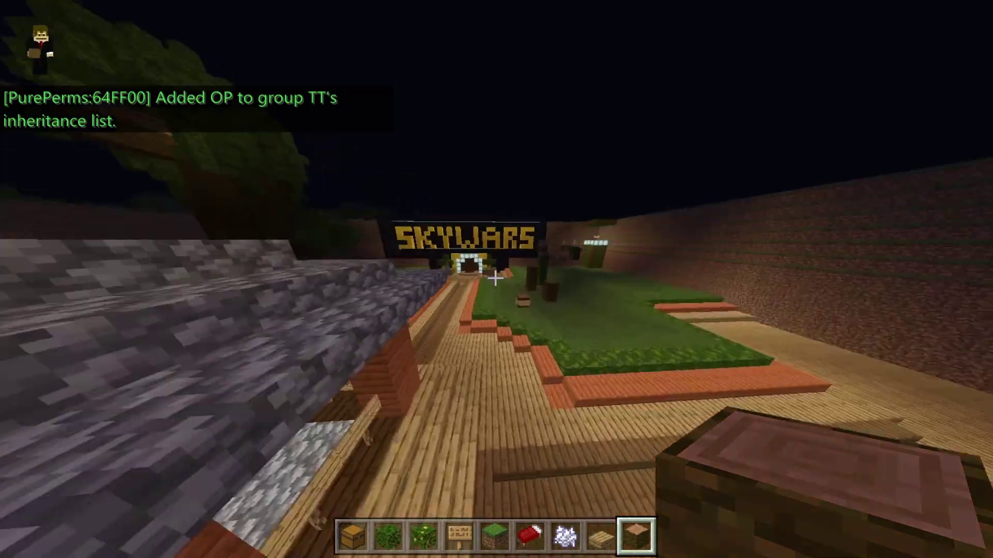
{"action": "key", "text": "w"}
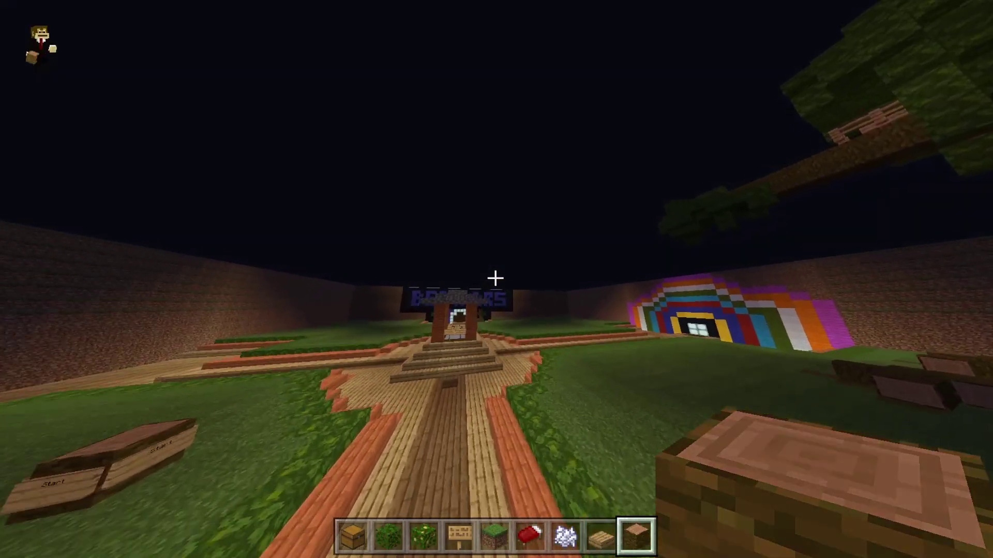
{"action": "key", "text": "w"}
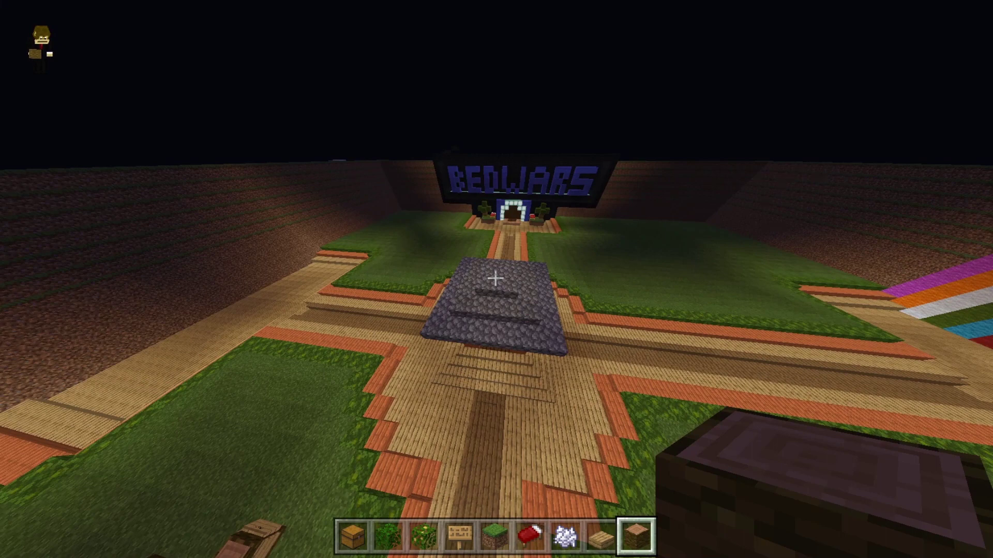
{"action": "key", "text": "slash"}
Make TT the default group with /defgroup TT world, then switch hotbar items and fly around.
{"action": "type", "text": "de"}
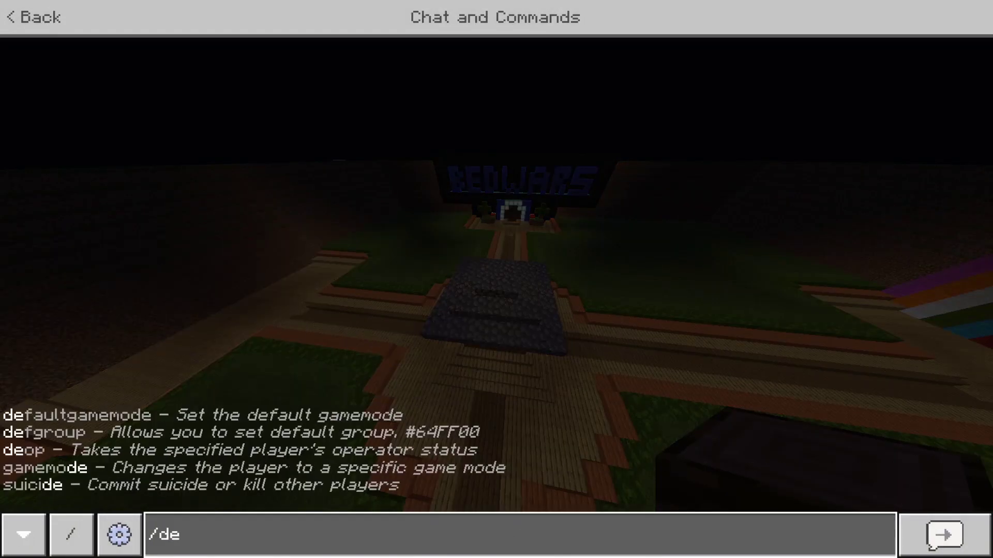
{"action": "type", "text": "fgroup "}
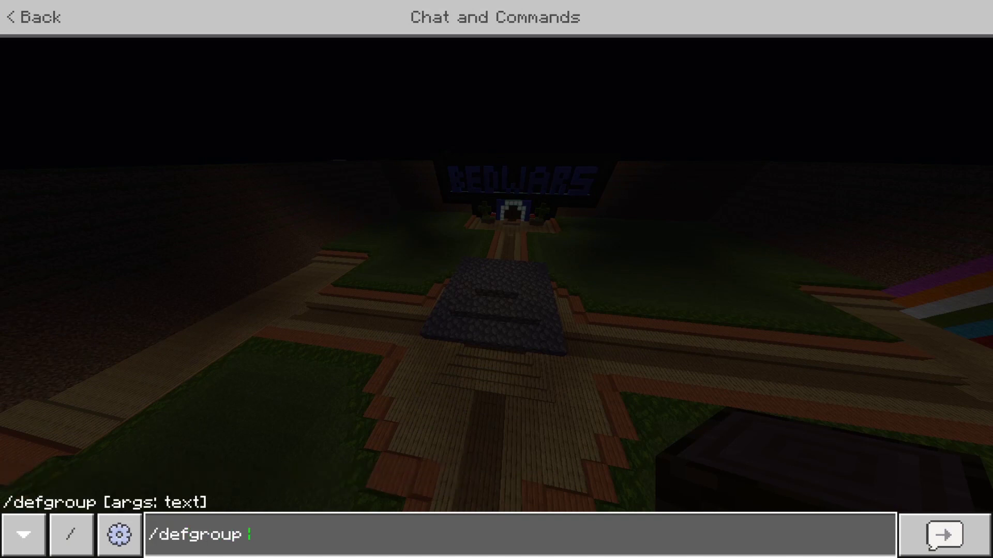
{"action": "type", "text": "TT world"}
{"action": "key", "text": "Return"}
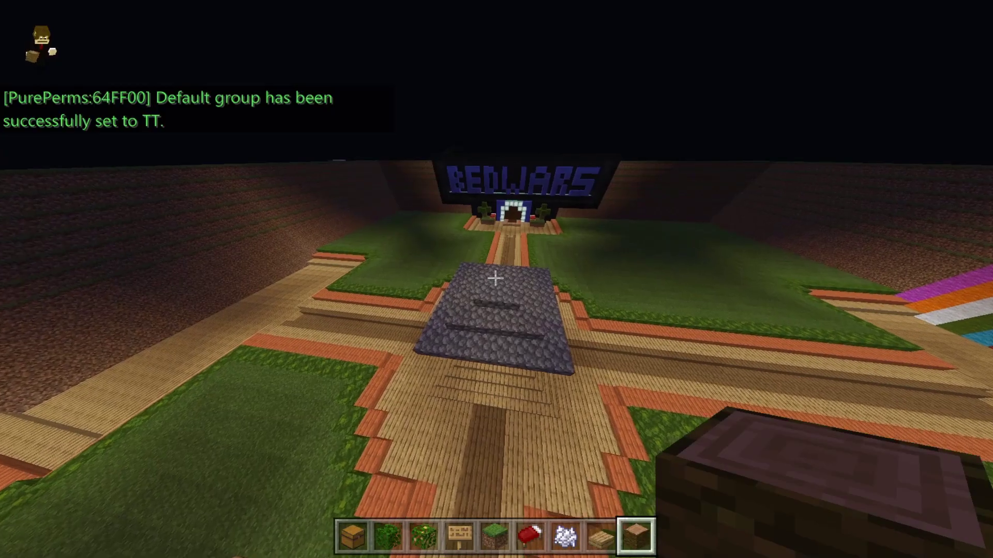
{"action": "key", "text": "2"}
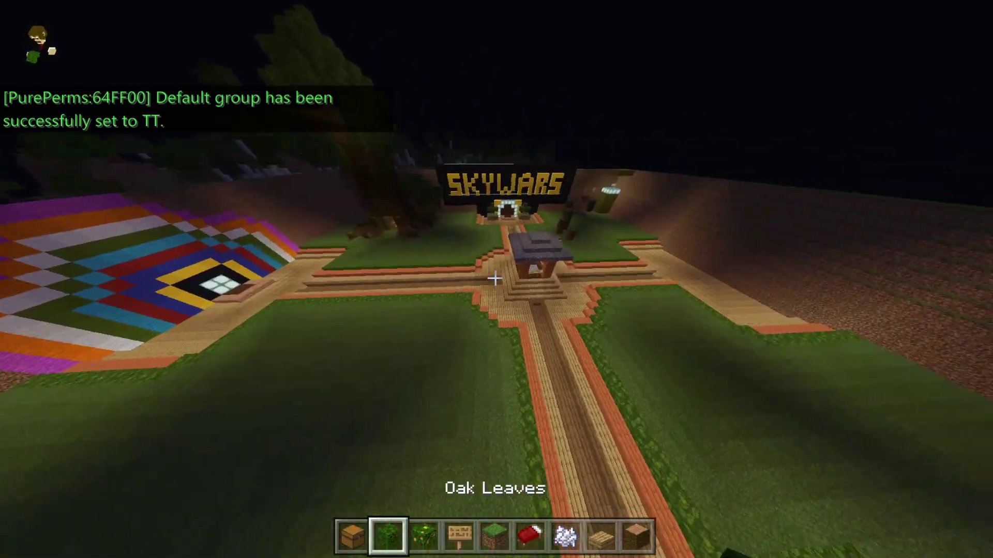
{"action": "key", "text": "4"}
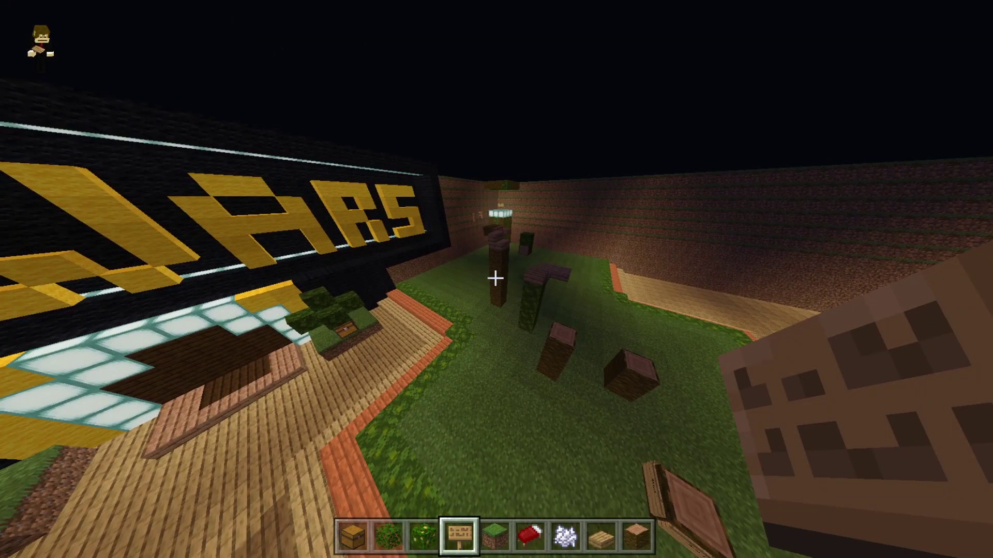
{"action": "key", "text": "w"}
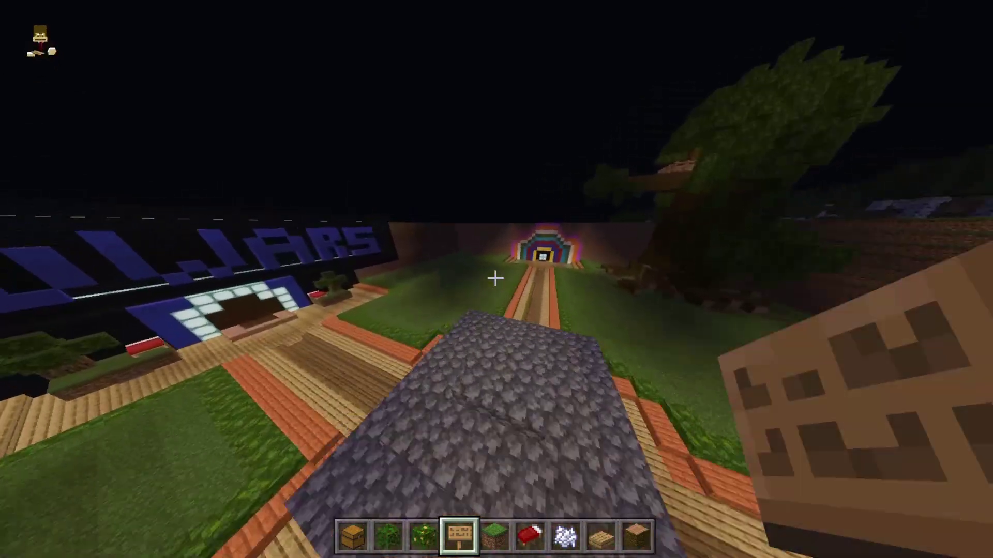
{"action": "key", "text": "shift"}
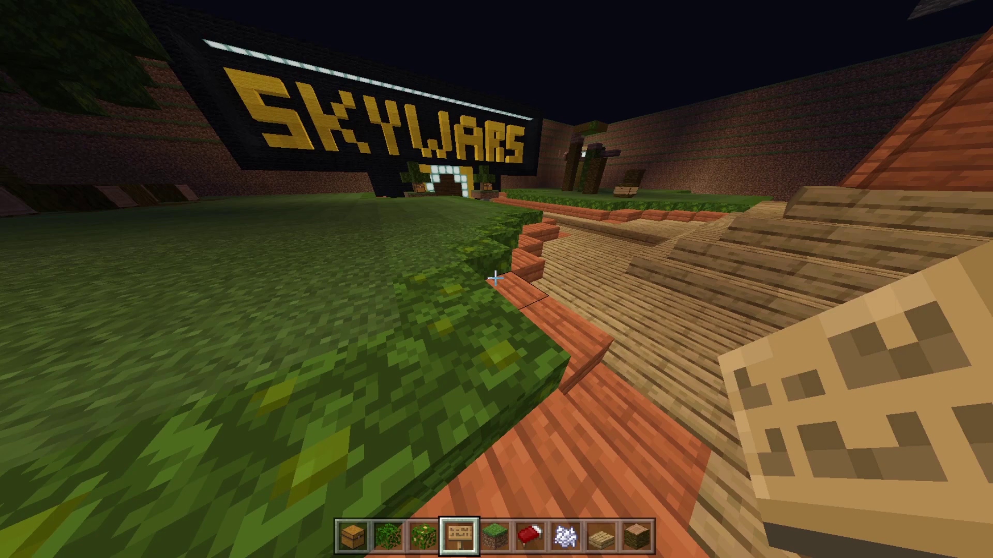
{"action": "key", "text": "slash"}
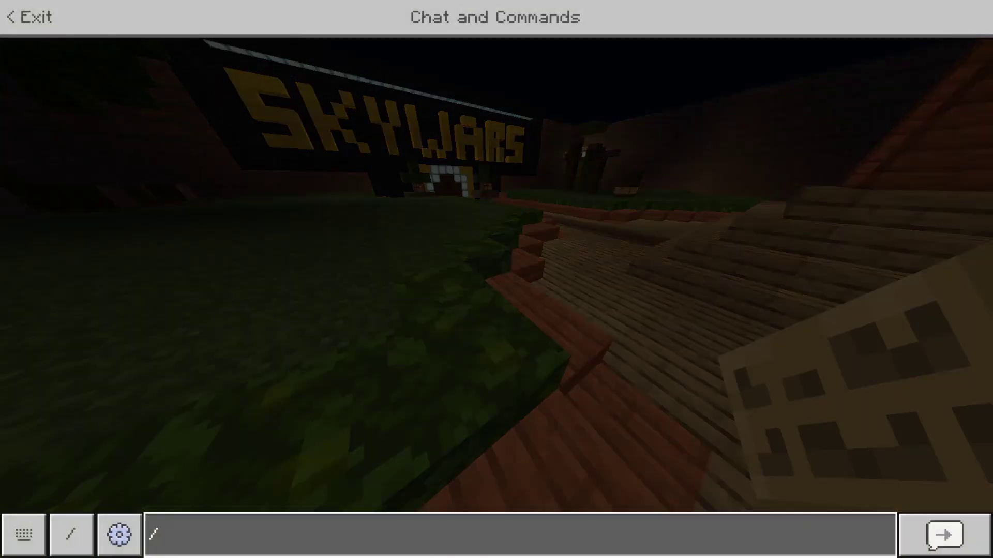
Query permissions of plugin multiworlds with /fperms; the server says it does not exist.
{"action": "type", "text": "fperms"}
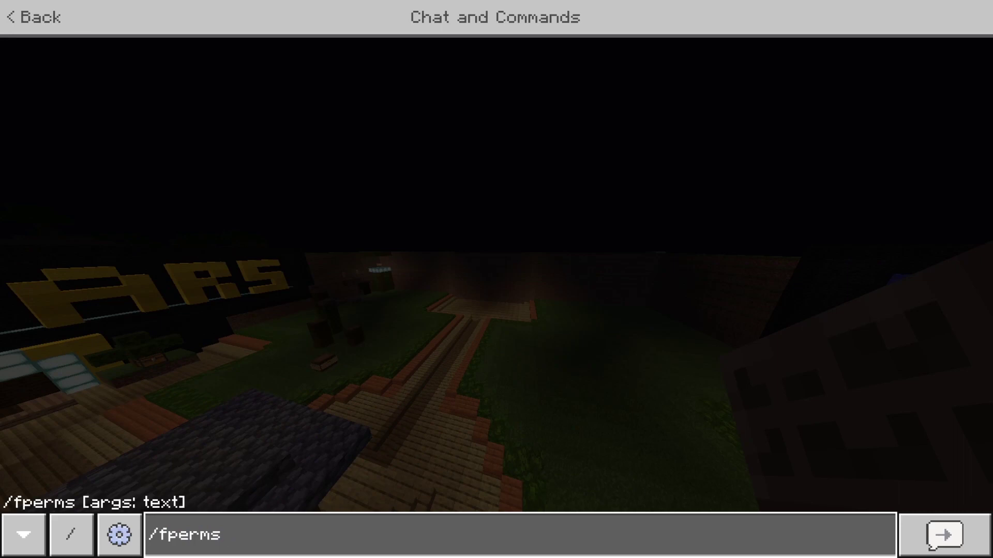
{"action": "type", "text": "lugin"}
{"action": "key", "text": "BackSpace"}
{"action": "key", "text": "BackSpace"}
{"action": "key", "text": "BackSpace"}
{"action": "key", "text": "BackSpace"}
{"action": "type", "text": "multiworlds"}
{"action": "key", "text": "Return"}
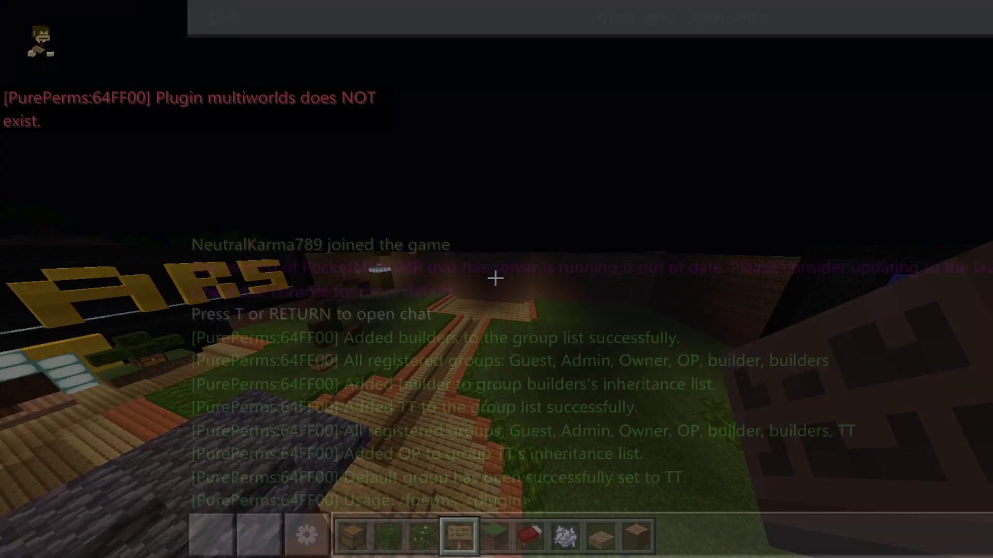
Walk toward SKYWARS and display TT's details with /grpinfo TT world.
{"action": "key", "text": "w"}
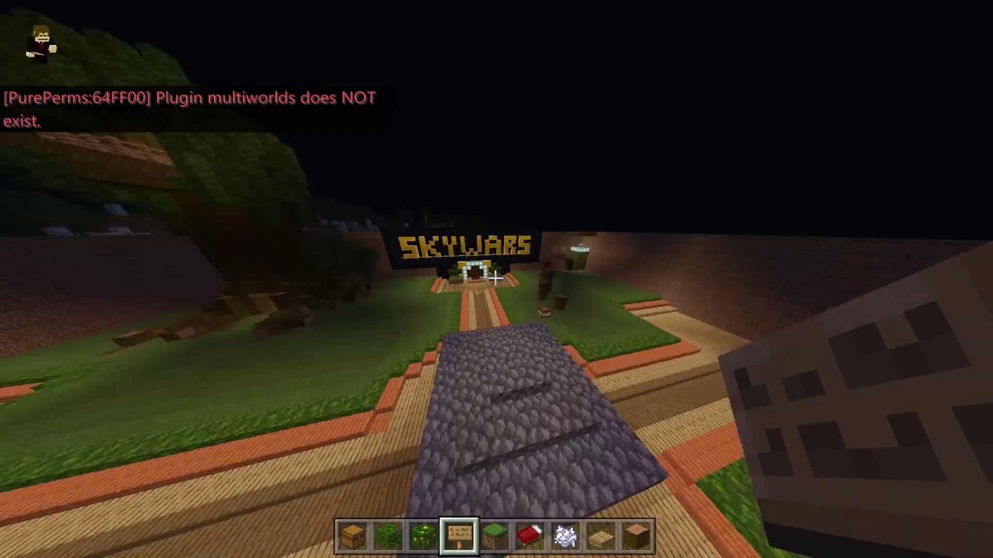
{"action": "key", "text": "w"}
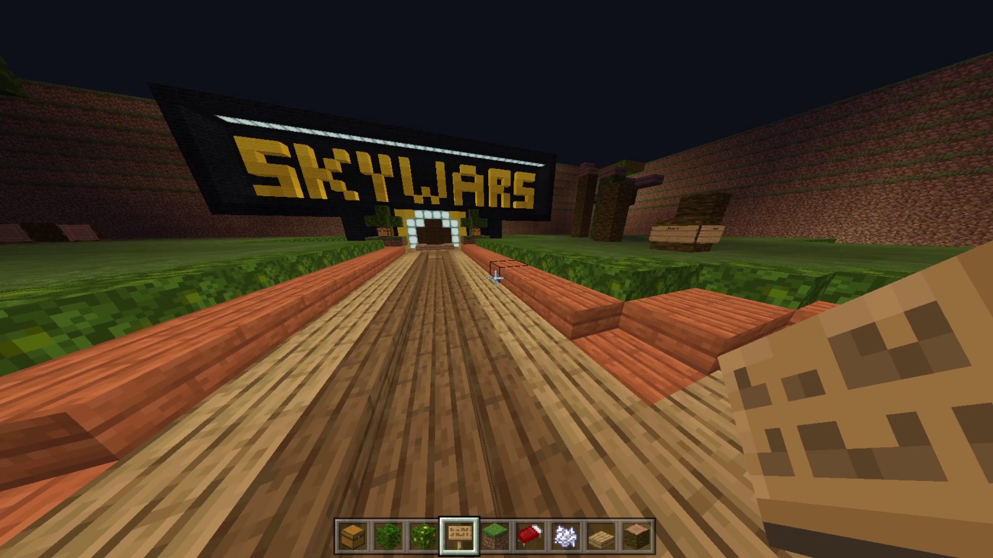
{"action": "key", "text": "slash"}
{"action": "type", "text": "grp"}
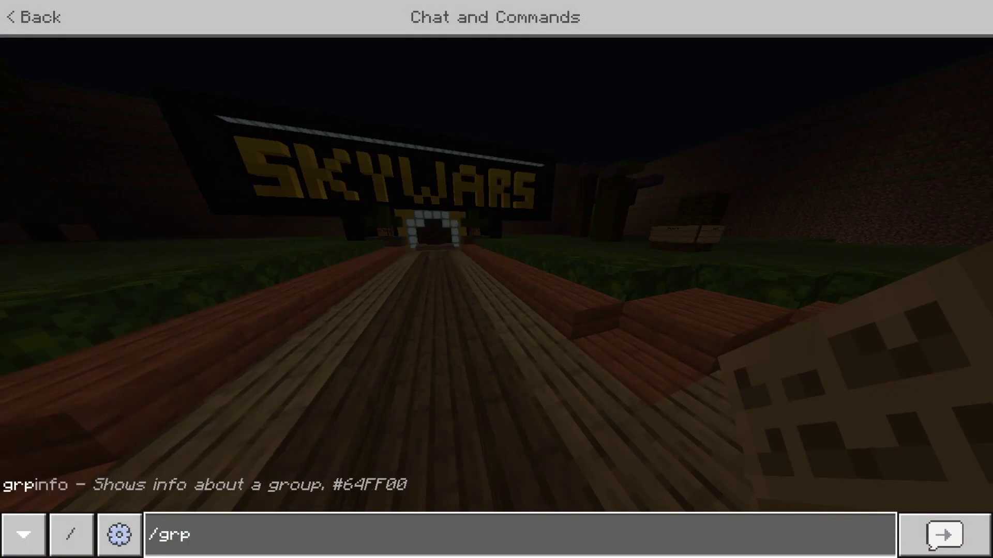
{"action": "type", "text": "info"}
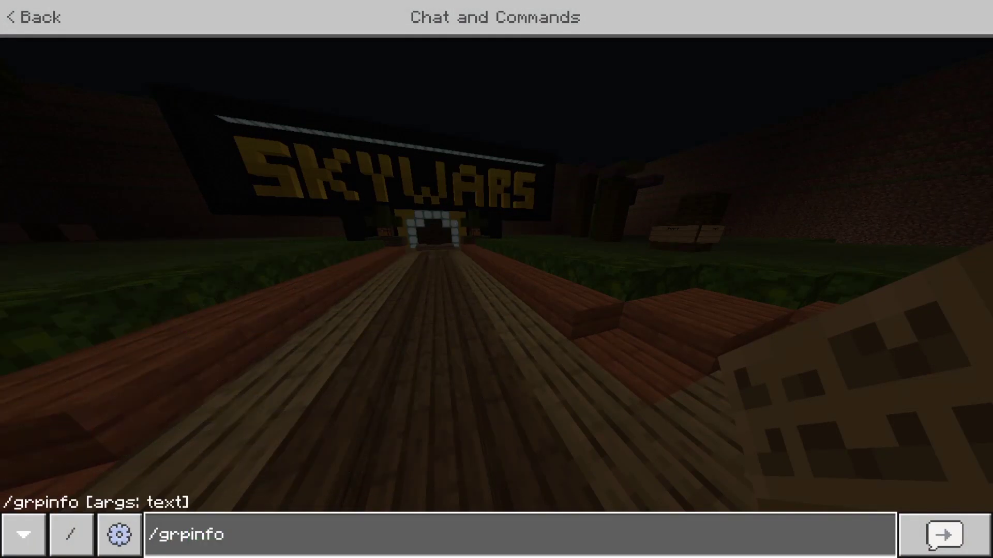
{"action": "type", "text": " TT"}
{"action": "type", "text": "world"}
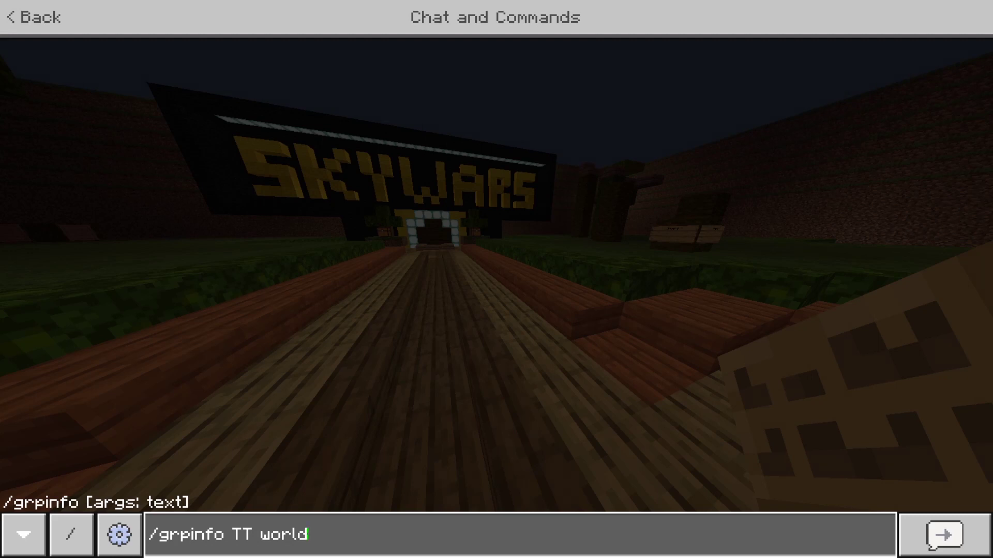
{"action": "key", "text": "Return"}
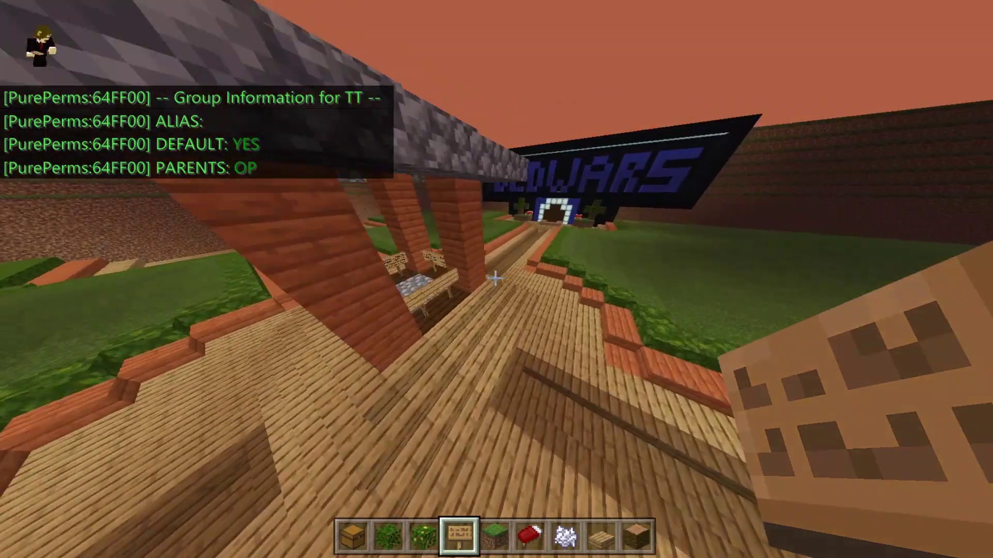
{"action": "key", "text": "w"}
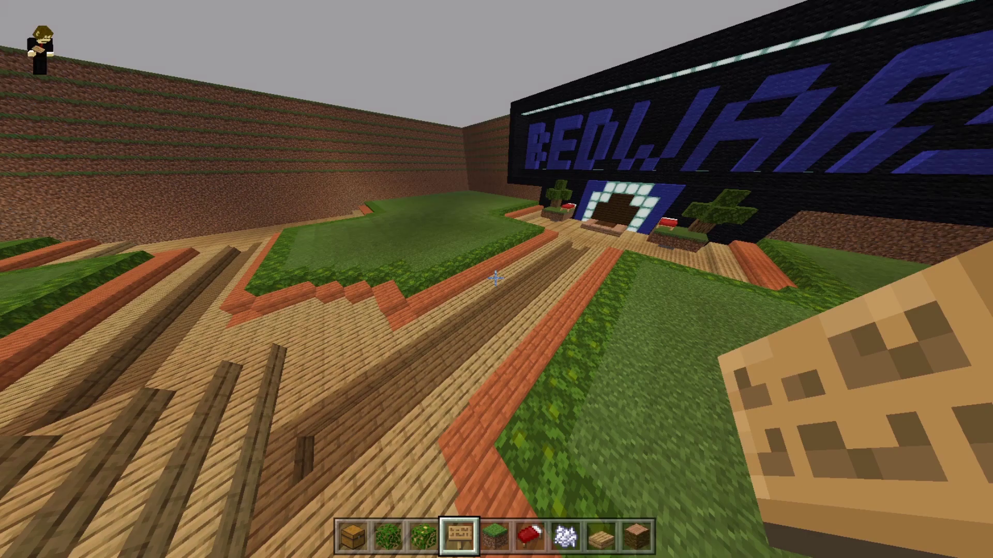
Delete group TT from the server with /rmgroup TT.
{"action": "type", "text": "t"}
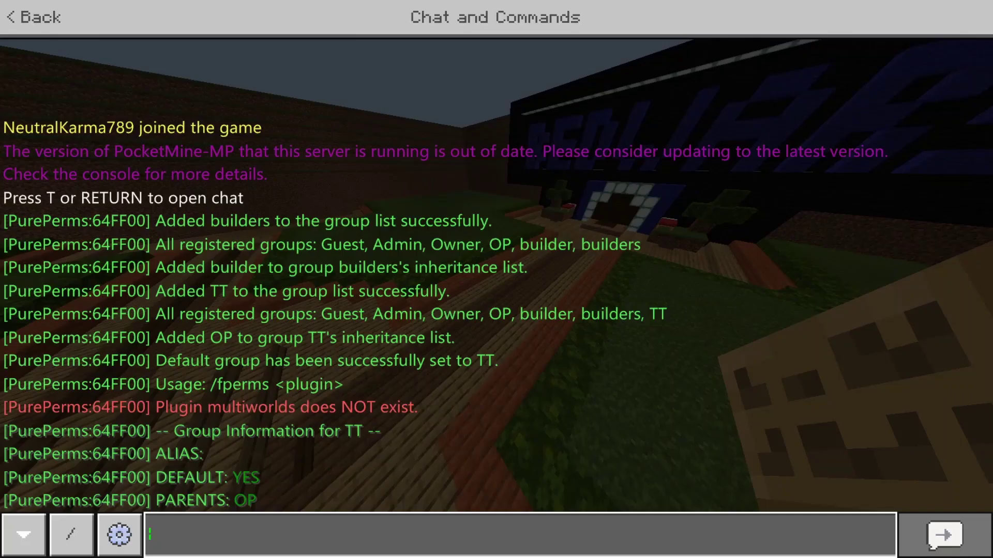
{"action": "type", "text": "/rmgro"}
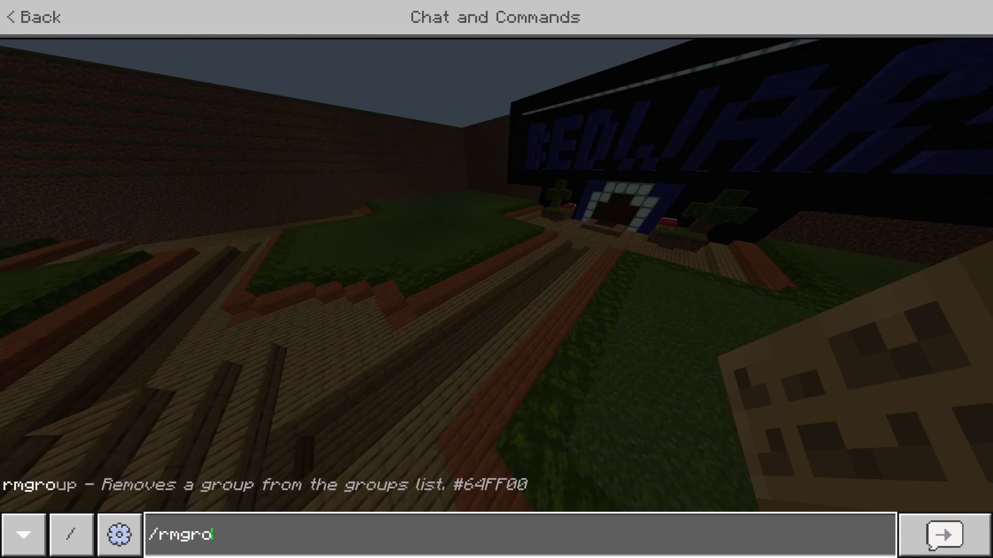
{"action": "type", "text": "up"}
{"action": "type", "text": "TT"}
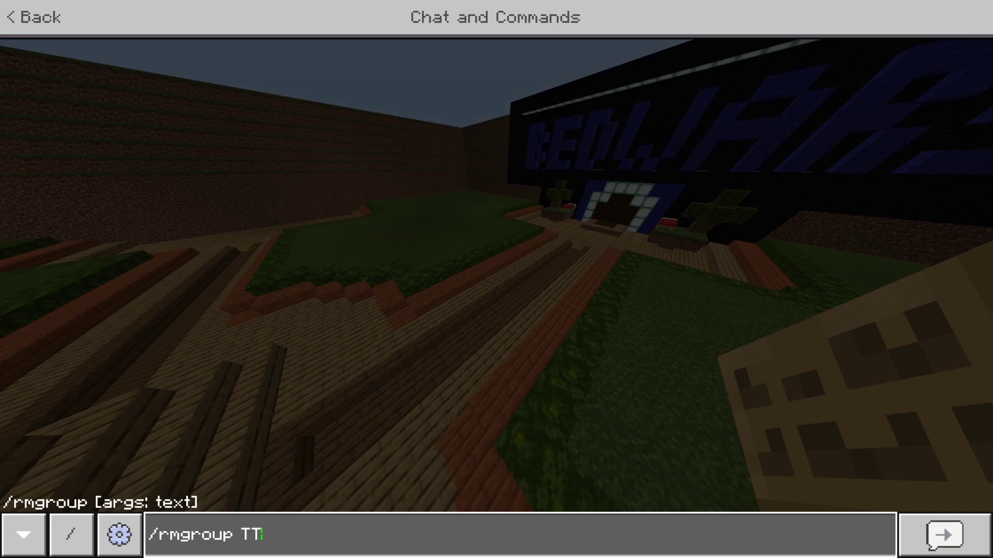
{"action": "key", "text": "Return"}
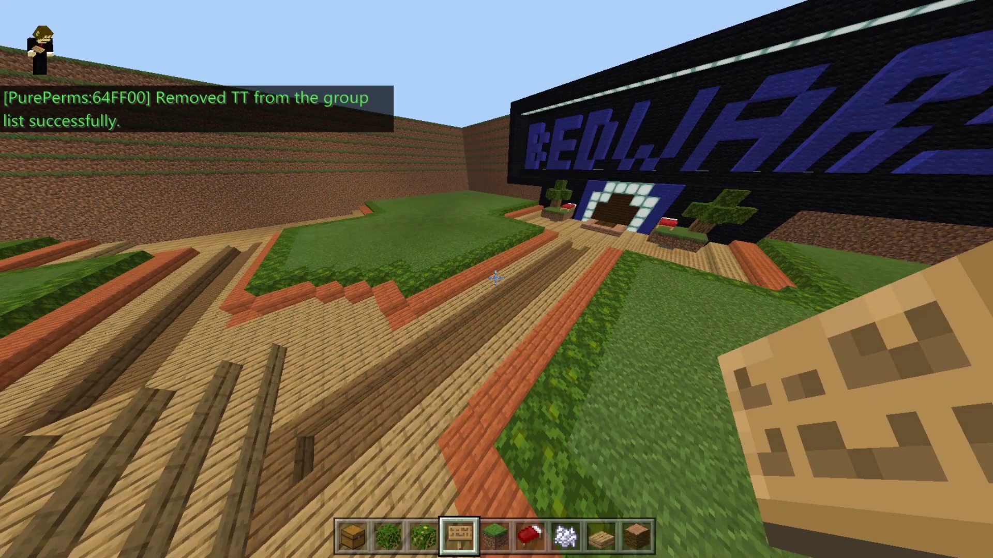
{"action": "key", "text": "w"}
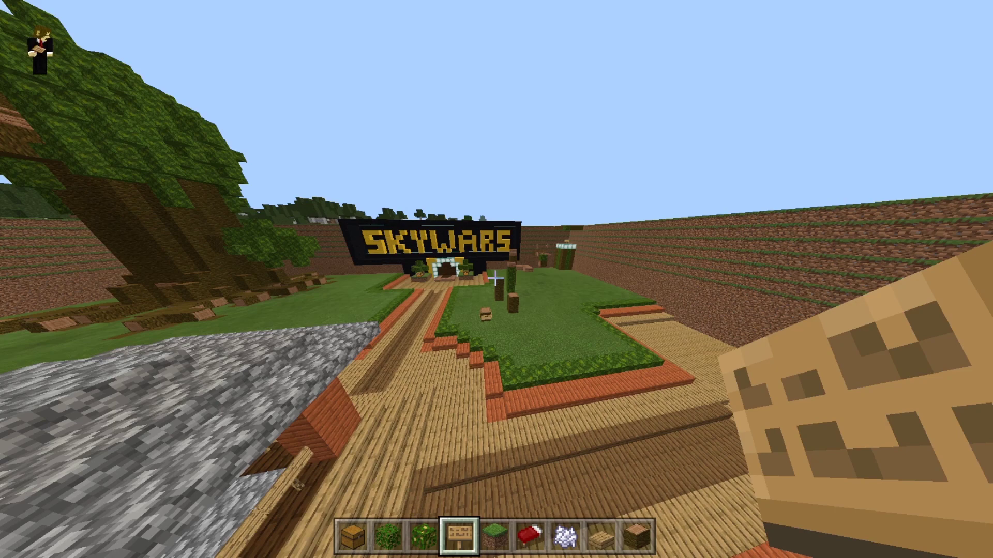
Remove builder from the builders group's inheritance with /rmparent builders builder.
{"action": "key", "text": "slash"}
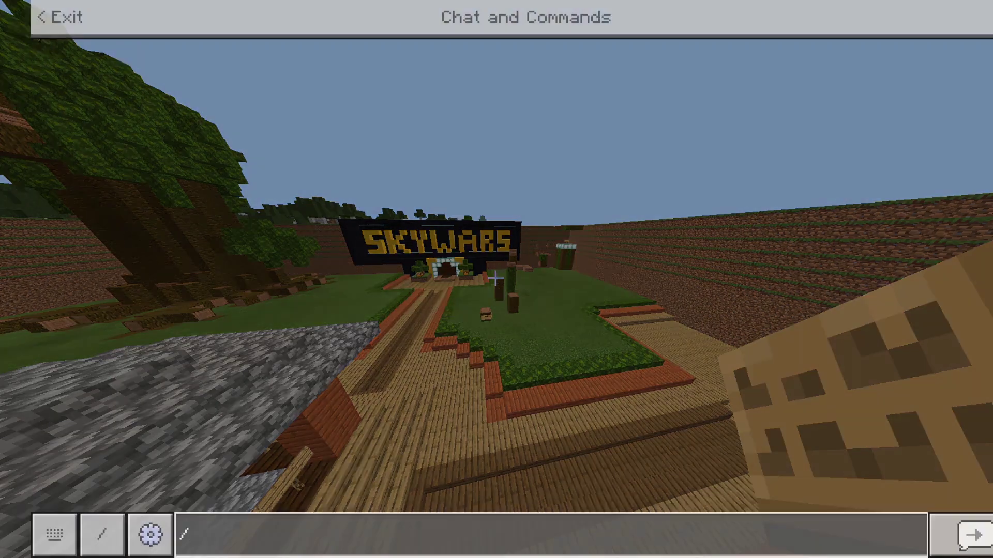
{"action": "type", "text": "rmparent"}
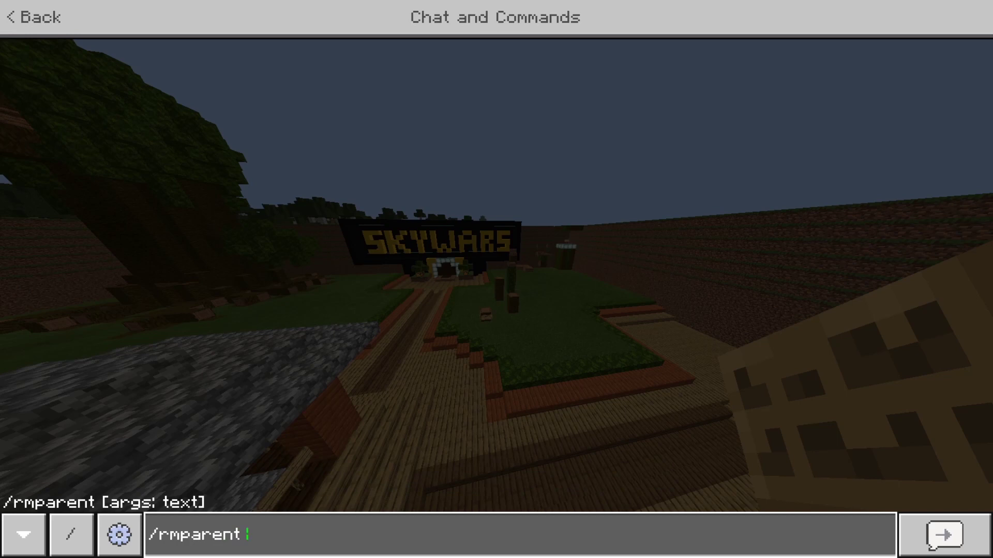
{"action": "type", "text": " builders"}
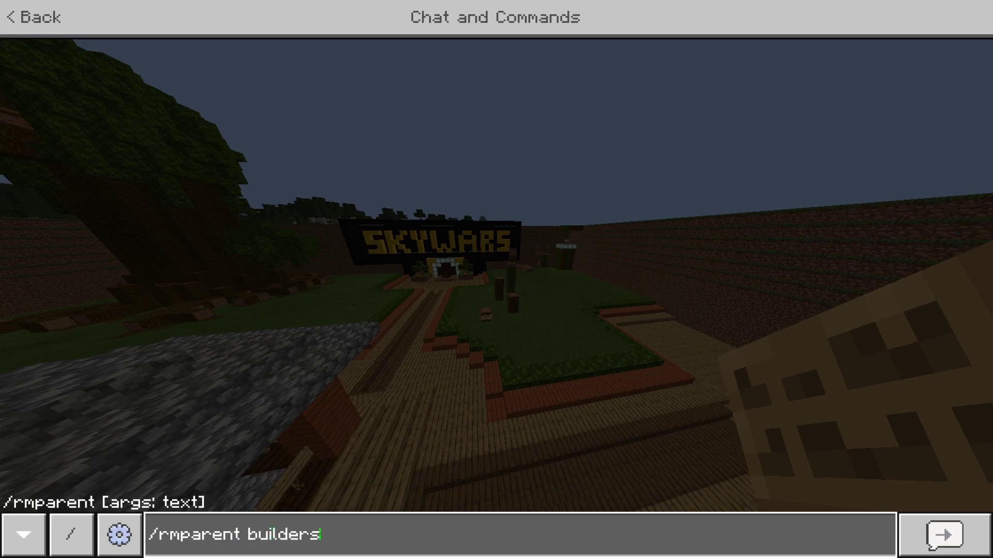
{"action": "type", "text": " builder"}
{"action": "key", "text": "Return"}
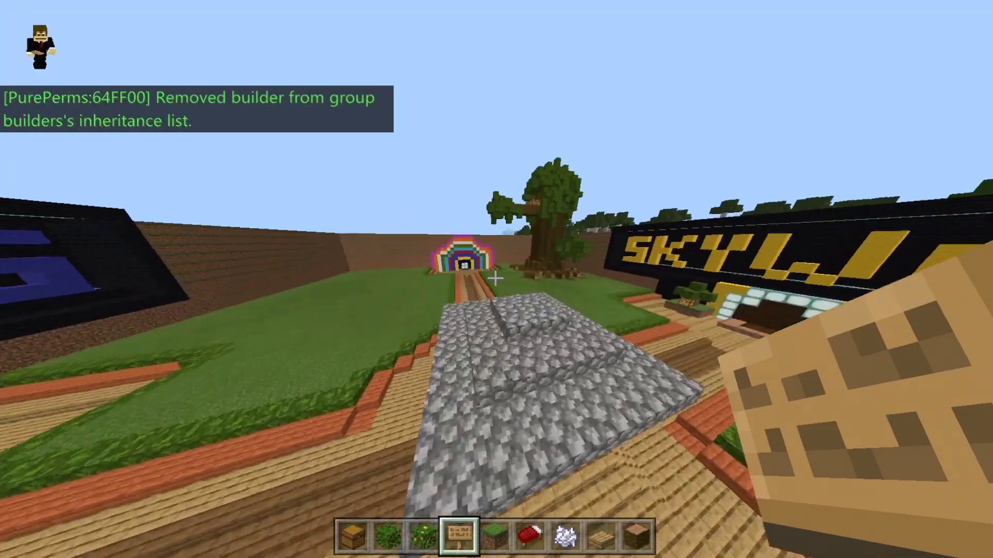
{"action": "scroll", "coordinate": [495, 278], "scroll_direction": "down", "scroll_amount": 2}
{"action": "scroll", "coordinate": [495, 278], "scroll_direction": "down", "scroll_amount": 2}
{"action": "key", "text": "w"}
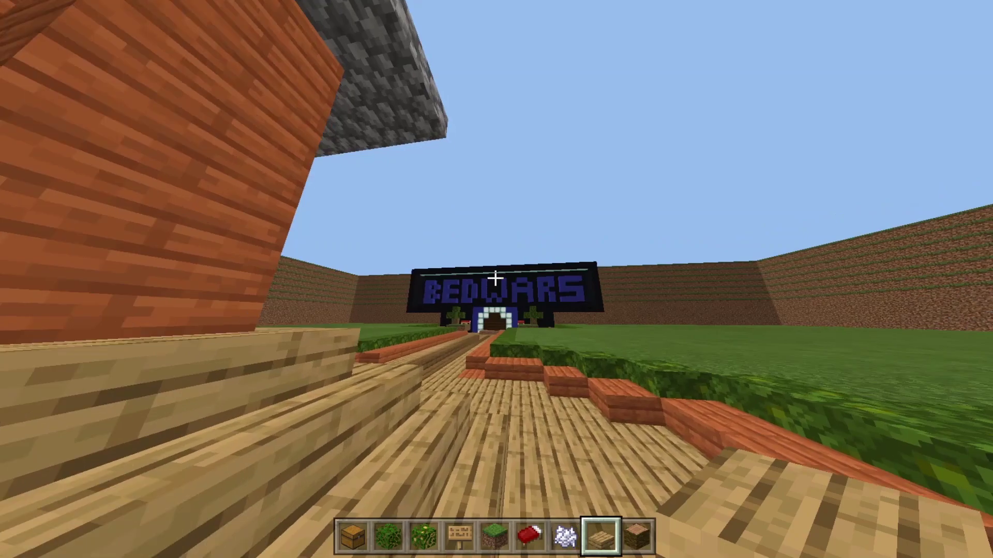
Walk toward BEDWARS and try /setperm TT gamemode world, which fails as an unknown command.
{"action": "key", "text": "w"}
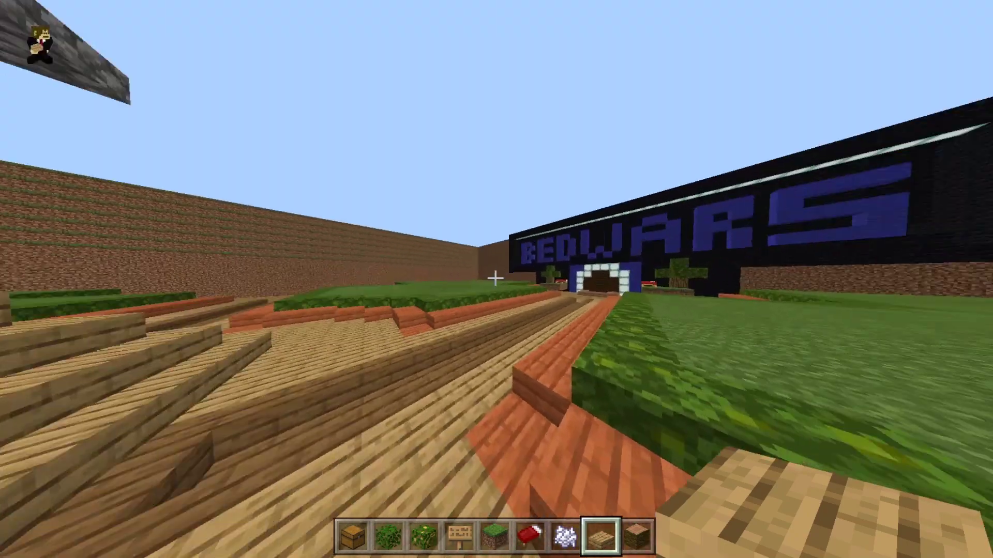
{"action": "key", "text": "w"}
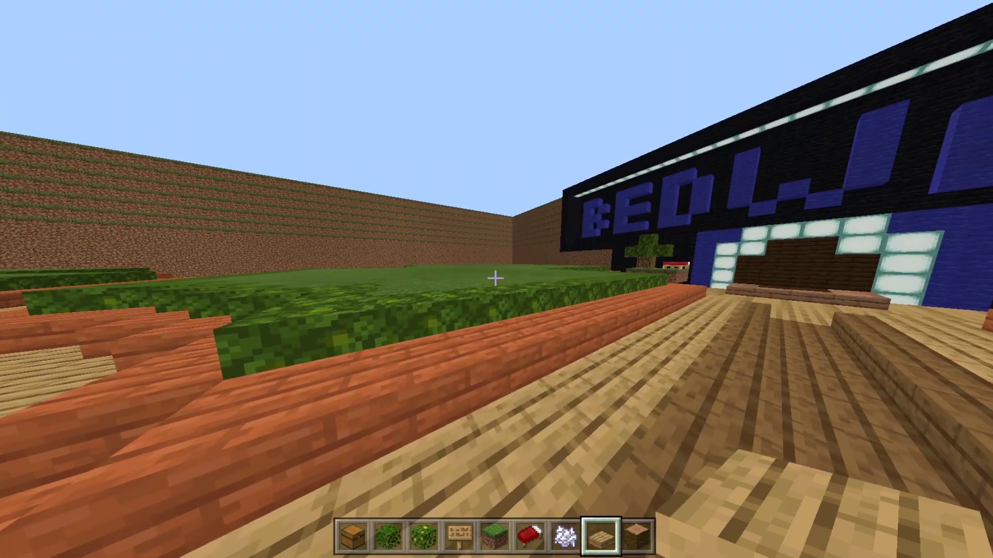
{"action": "key", "text": "slash"}
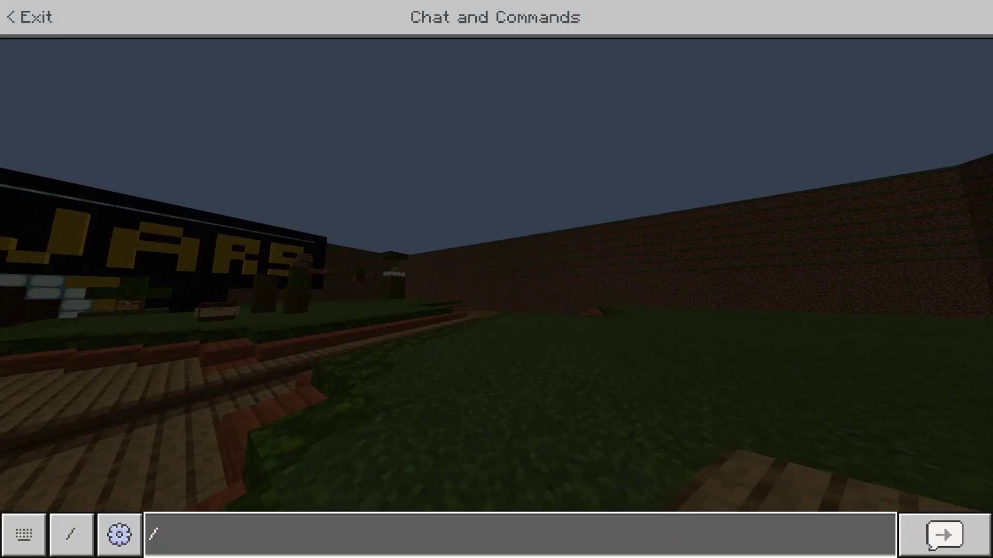
{"action": "key", "text": "BackSpace"}
{"action": "key", "text": "Escape"}
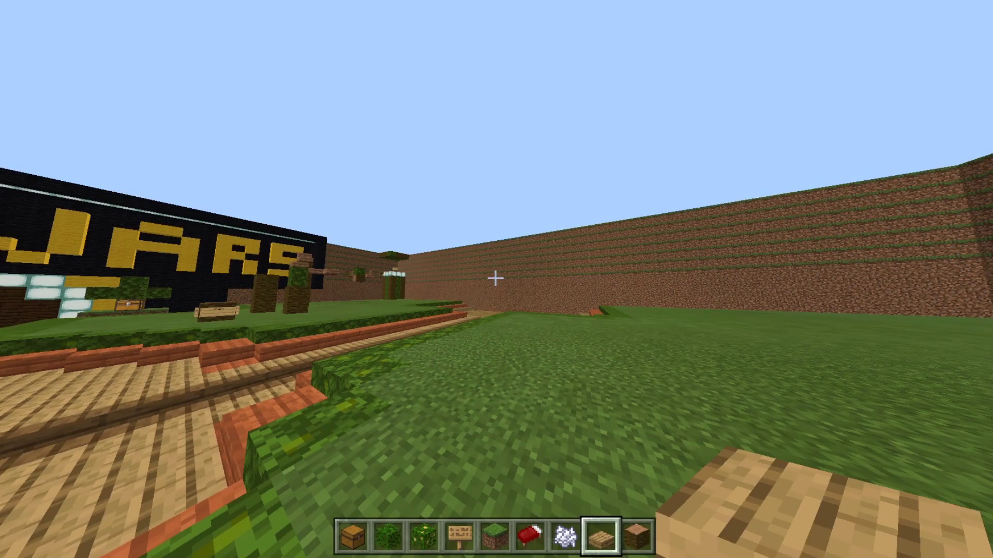
{"action": "key", "text": "slash"}
{"action": "type", "text": "setperm"}
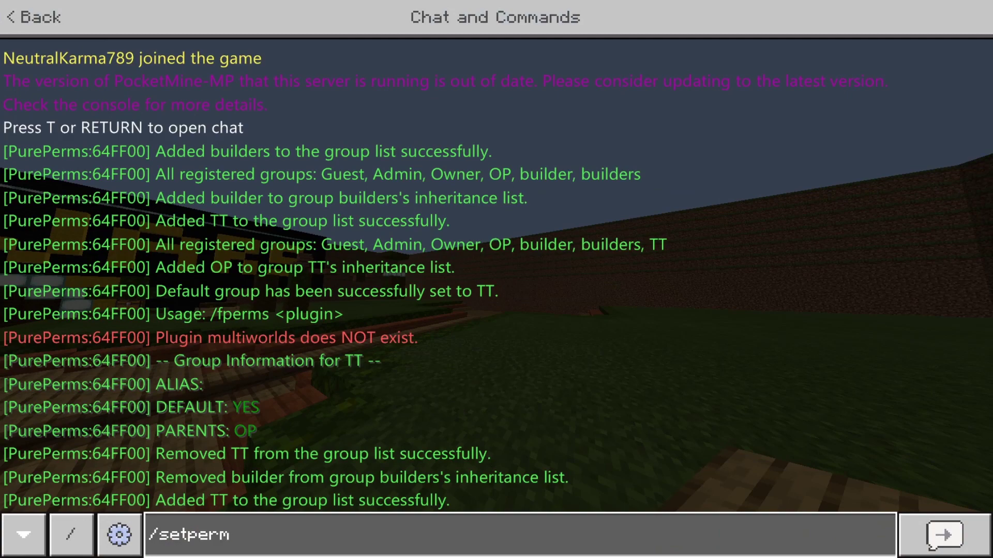
{"action": "type", "text": " TT"}
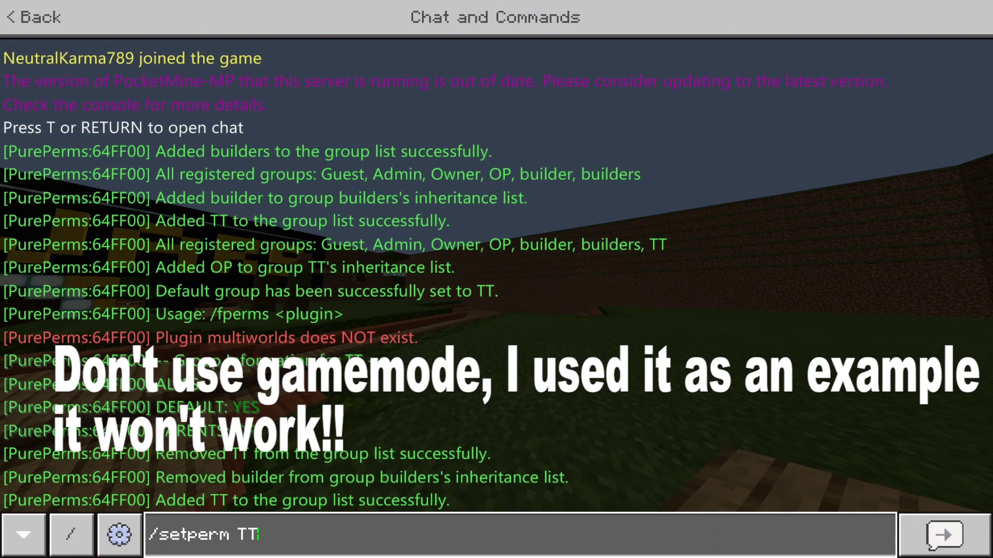
{"action": "type", "text": " gamemode"}
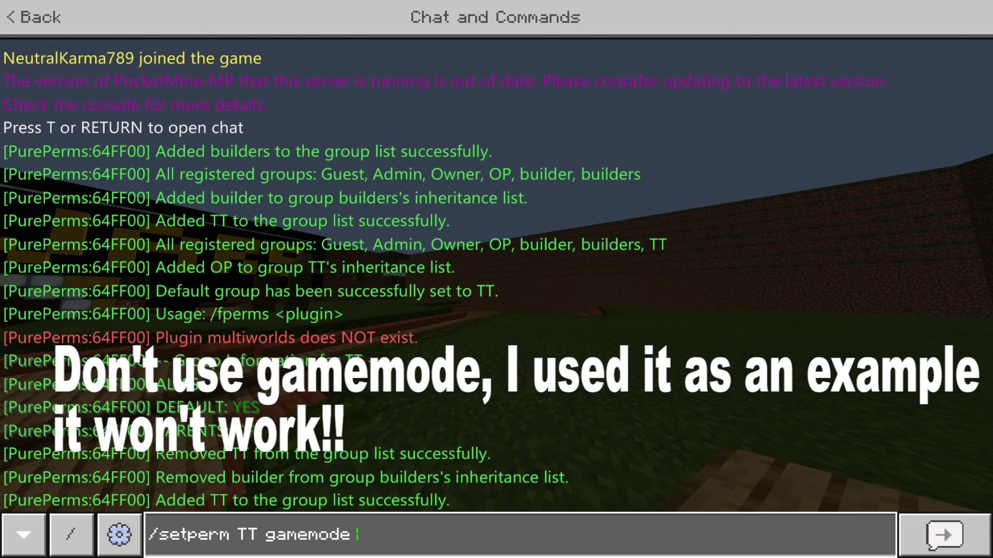
{"action": "type", "text": " w"}
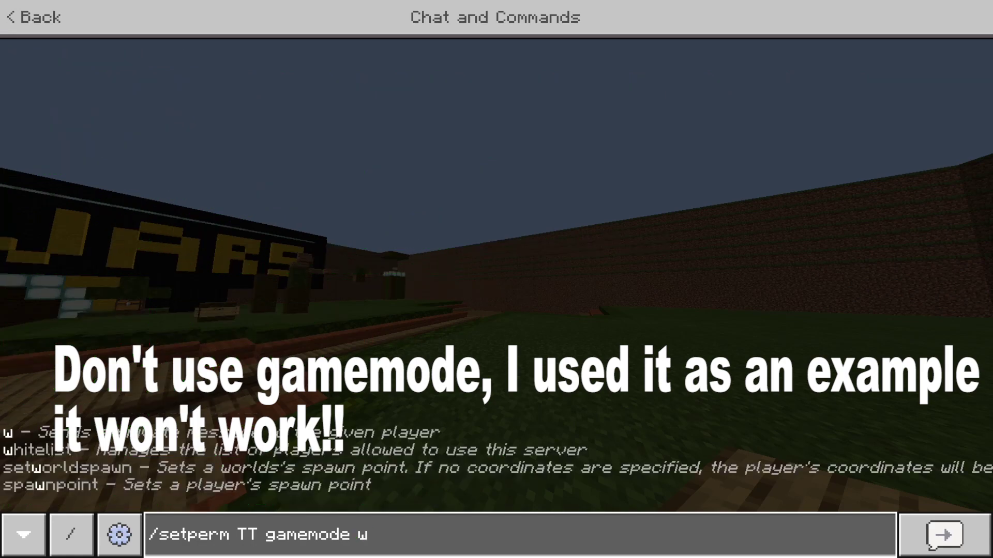
{"action": "type", "text": "orld"}
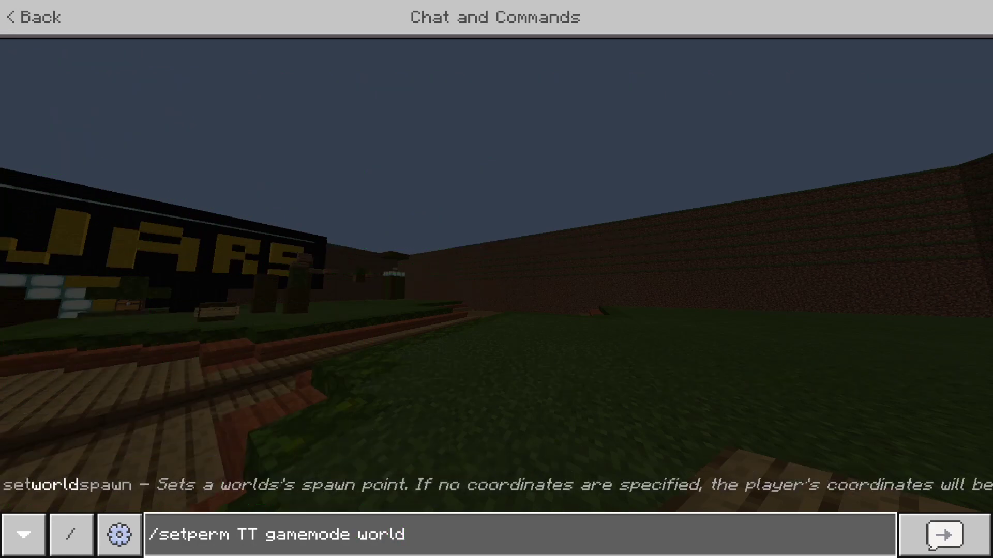
{"action": "key", "text": "Return"}
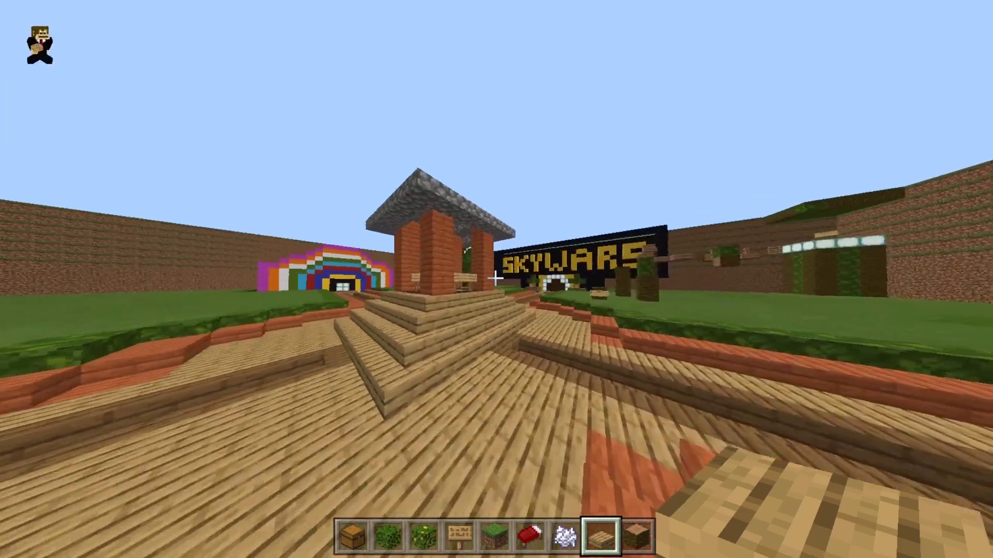
Add the player to group TT in world with /setgroup, correcting the mistyped 'world'.
{"action": "key", "text": "w"}
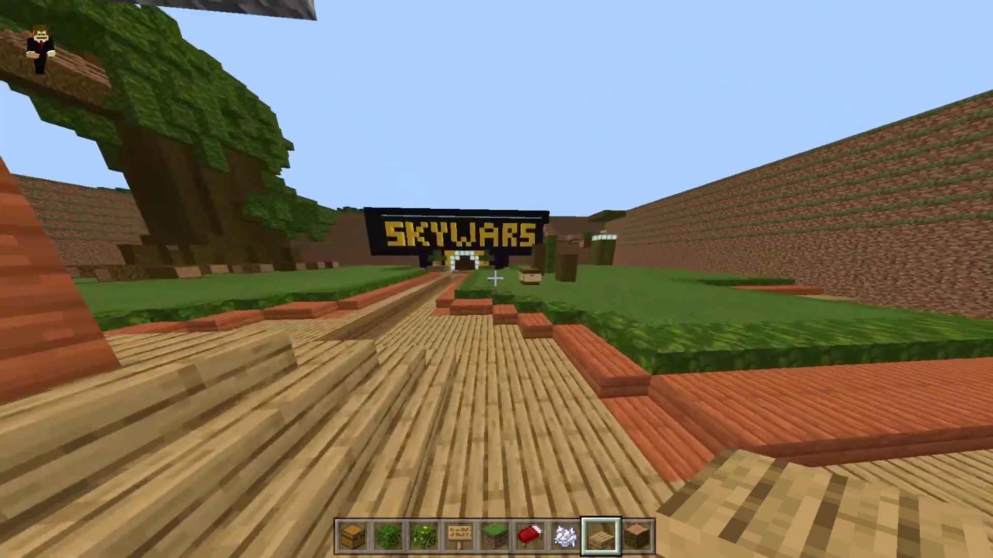
{"action": "scroll", "coordinate": [495, 279], "scroll_direction": "up", "scroll_amount": 7}
{"action": "key", "text": "w"}
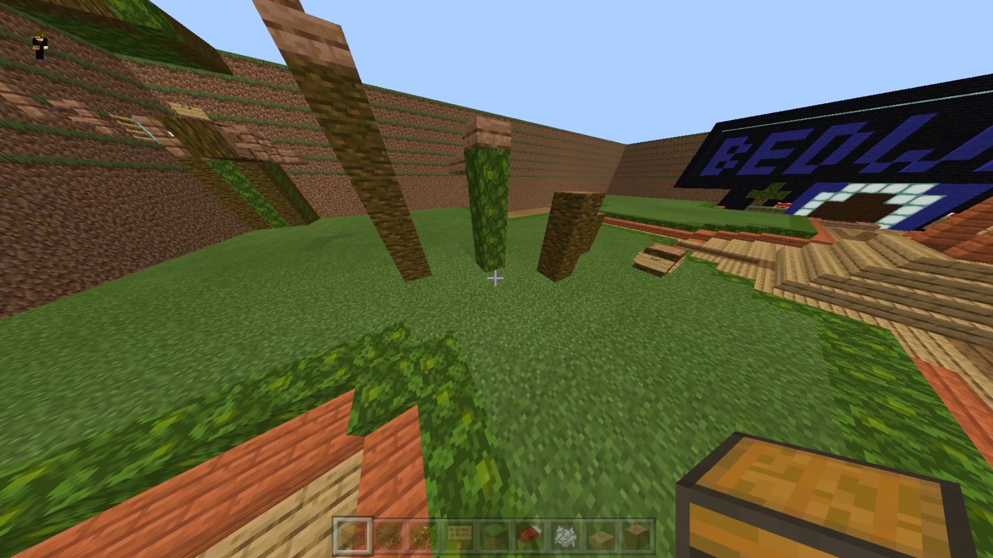
{"action": "key", "text": "slash"}
{"action": "type", "text": "setgroup "}
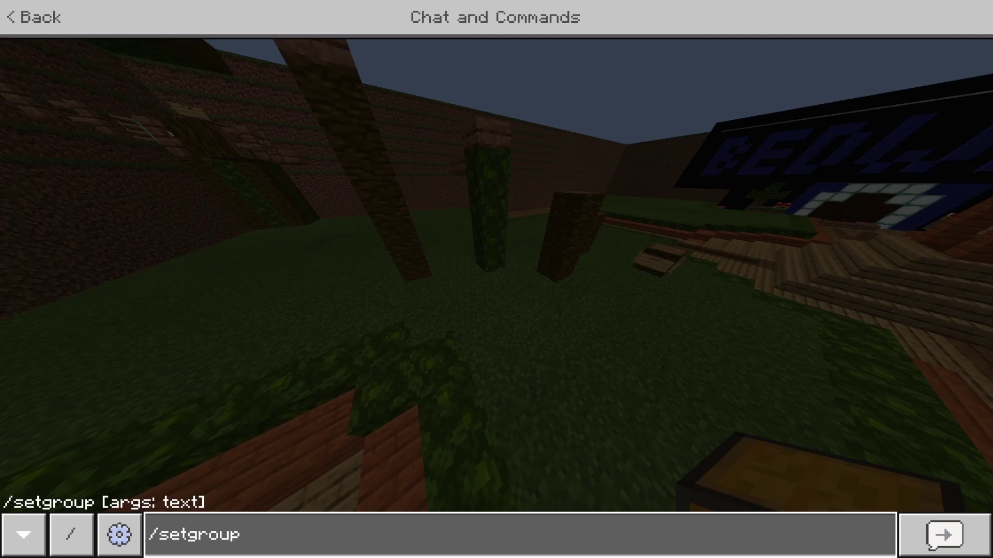
{"action": "type", "text": "TeamTrueMod"}
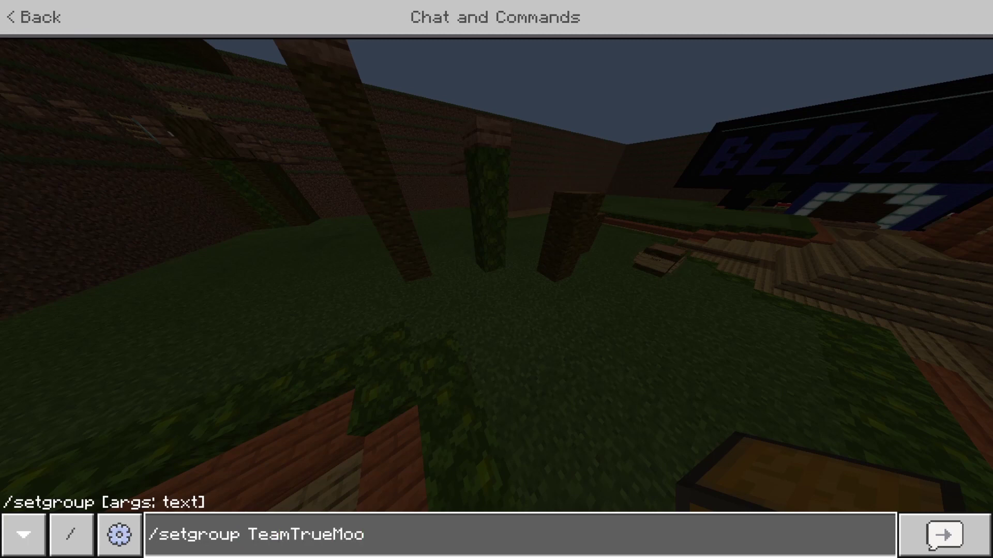
{"action": "type", "text": " TT worlfd"}
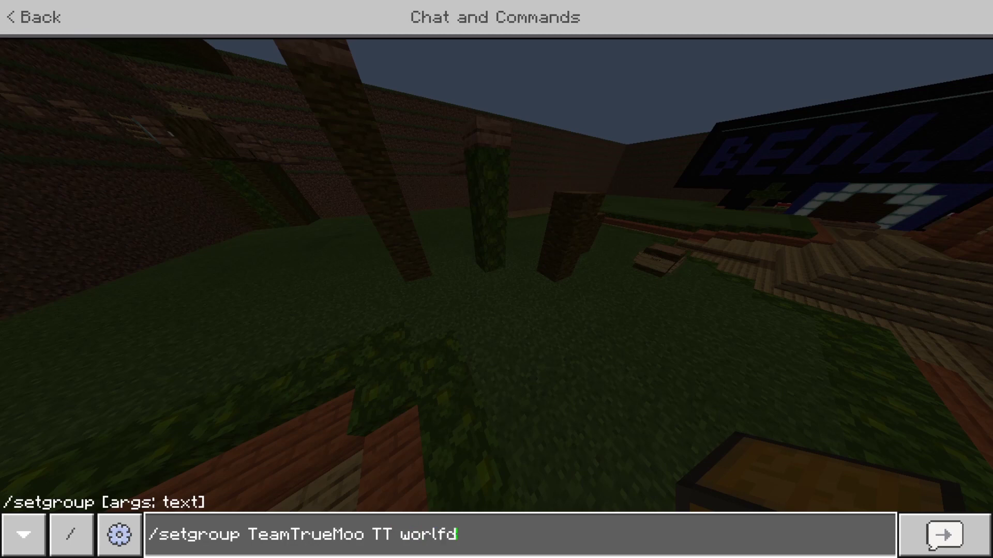
{"action": "key", "text": "BackSpace"}
{"action": "key", "text": "BackSpace"}
{"action": "type", "text": "x"}
{"action": "key", "text": "BackSpace"}
{"action": "type", "text": "d"}
{"action": "key", "text": "Return"}
{"action": "key", "text": "Escape"}
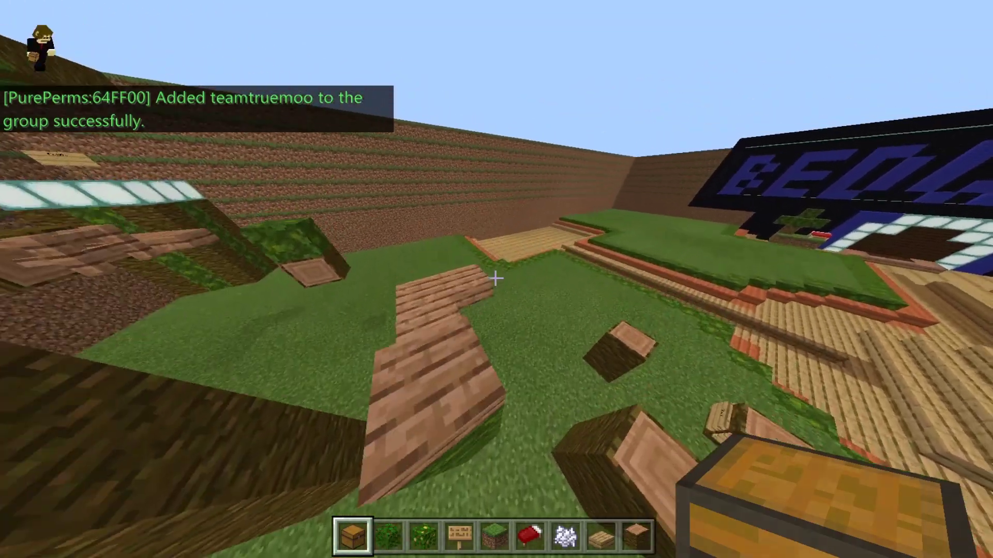
{"action": "key", "text": "w"}
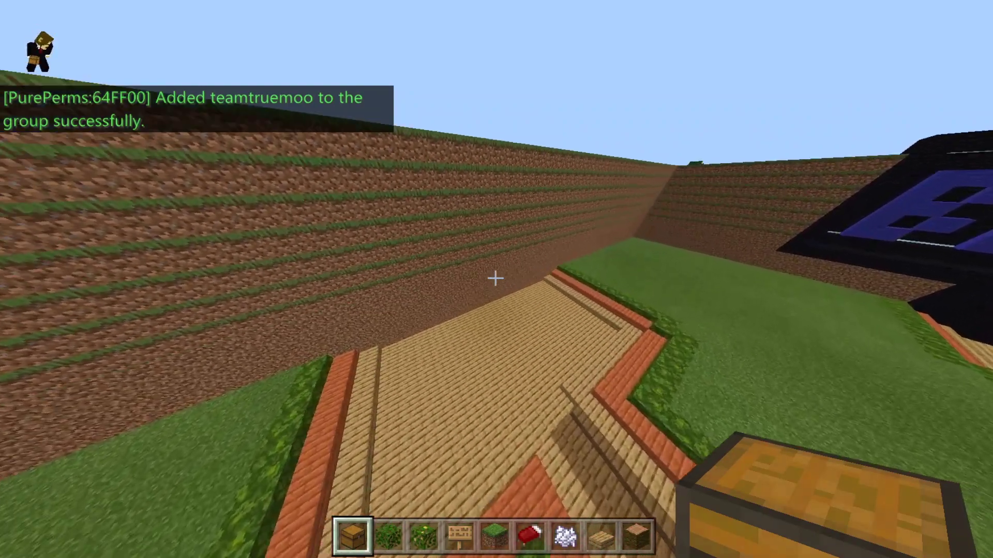